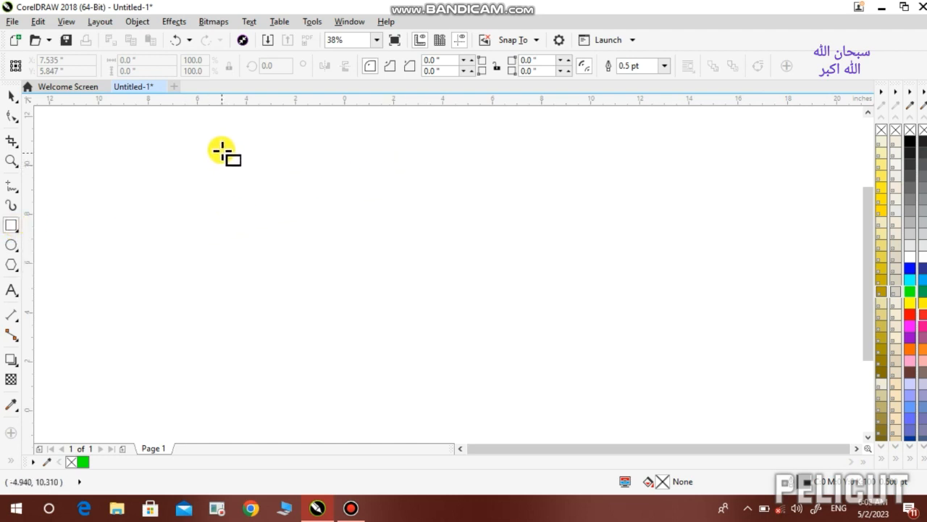
Draw five freehand rectangles of different sizes across the page, two pairs overlapping, and delete them all.
drag(217, 143, 344, 355)
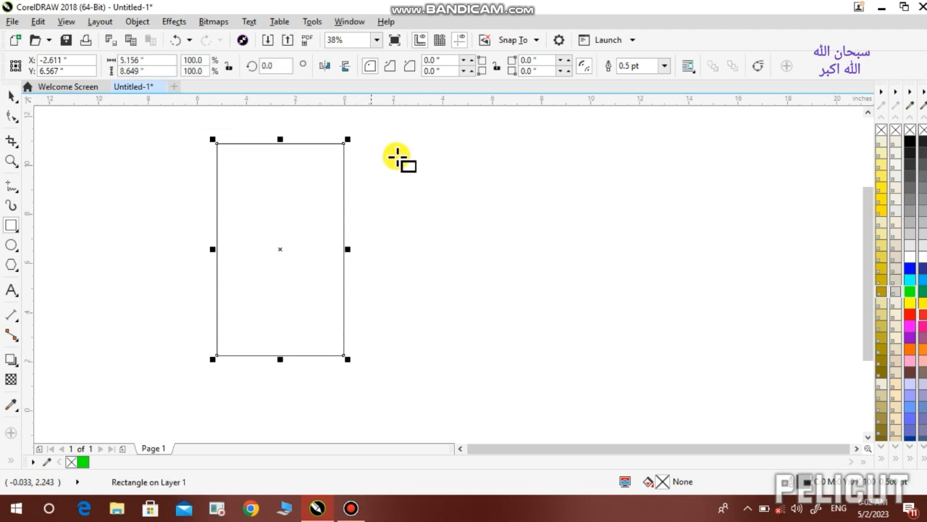
drag(407, 135, 712, 250)
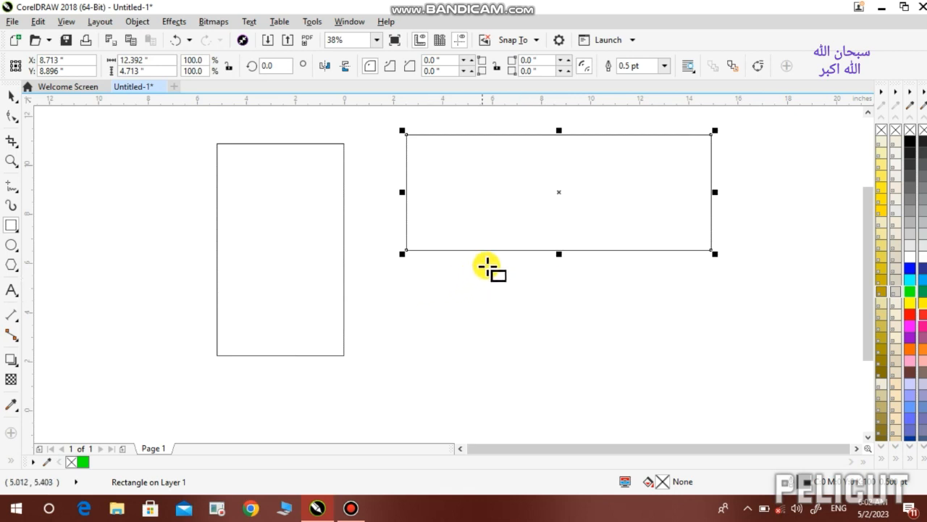
drag(486, 265, 442, 384)
drag(620, 258, 370, 379)
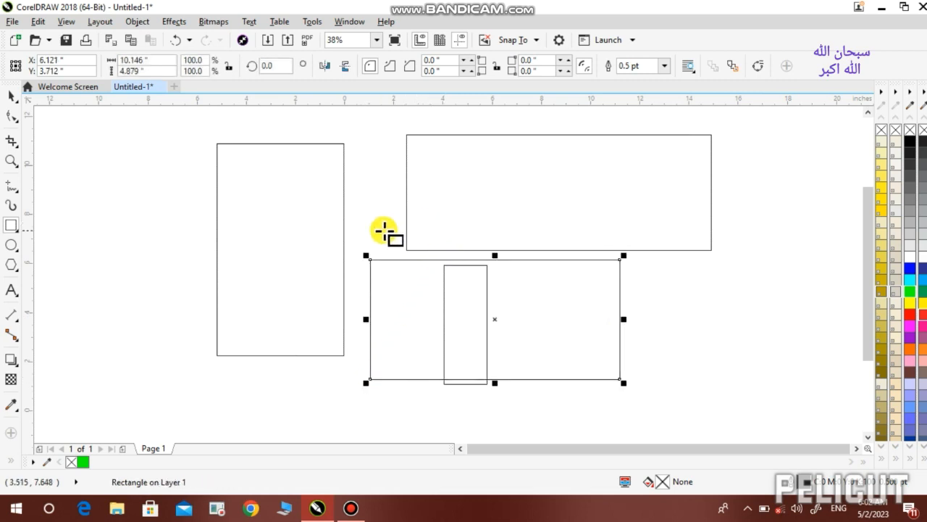
drag(366, 139, 83, 310)
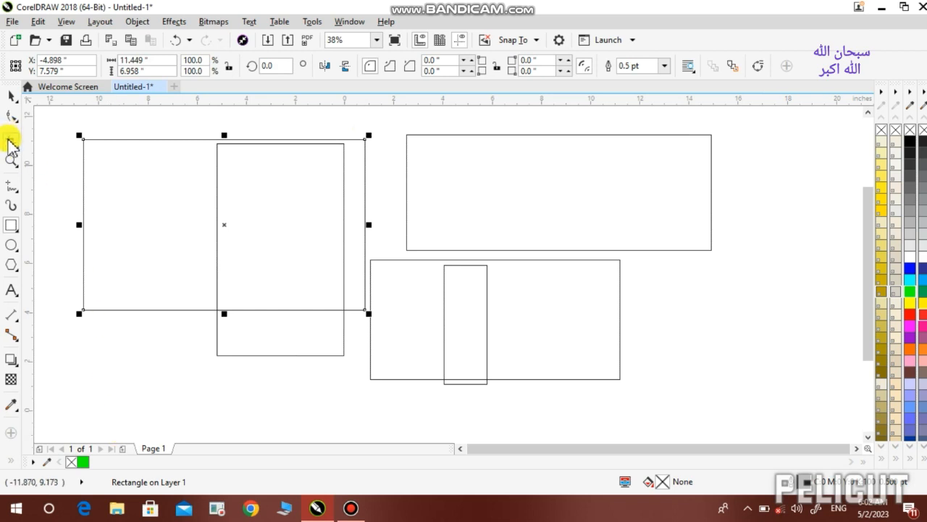
key(ctrl+a)
key(Delete)
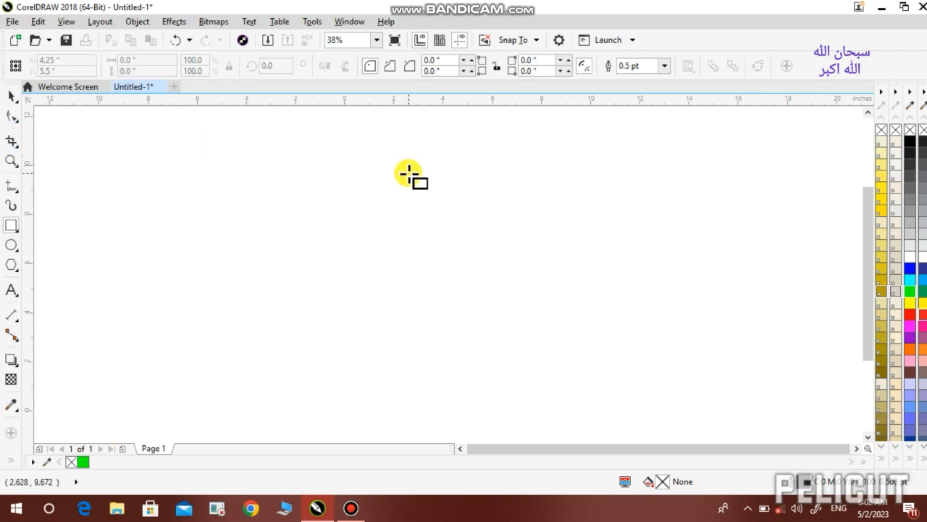
Draw a square about 7.6 inches on each side in the middle of the drawing area.
drag(258, 143, 296, 246)
mouse_move(317, 282)
mouse_down()
mouse_move(455, 326)
mouse_move(534, 381)
mouse_move(523, 407)
mouse_move(464, 389)
mouse_move(460, 413)
mouse_move(497, 425)
mouse_up()
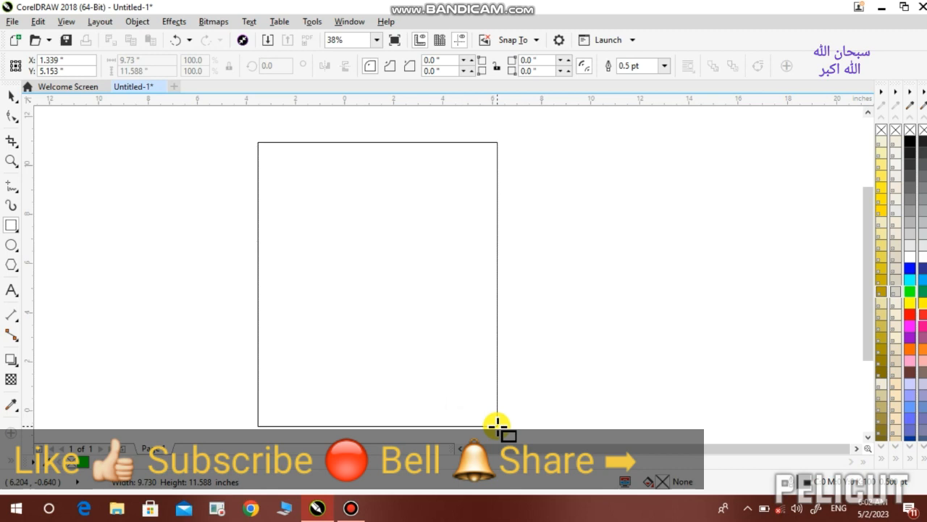
drag(497, 425, 501, 425)
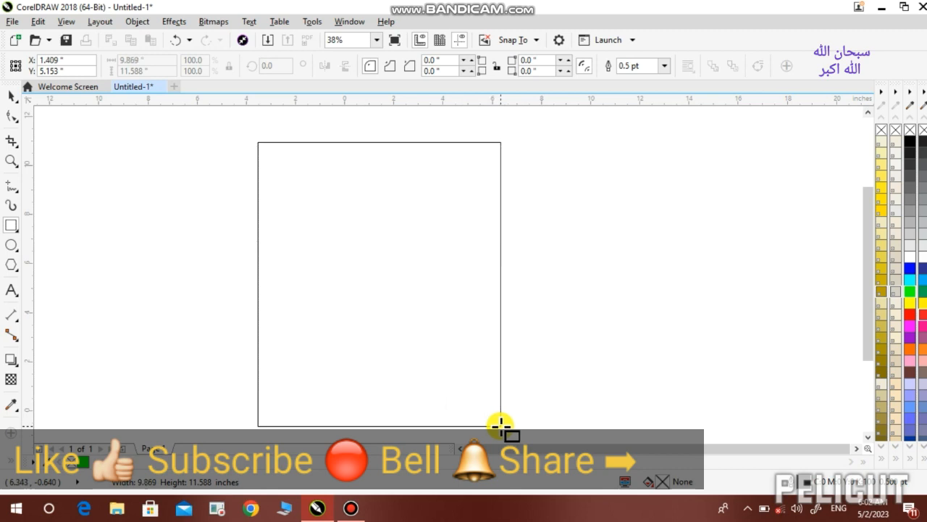
mouse_move(501, 425)
mouse_down()
mouse_move(635, 335)
mouse_move(635, 348)
mouse_move(594, 369)
mouse_move(331, 217)
mouse_move(358, 275)
mouse_move(398, 315)
mouse_up()
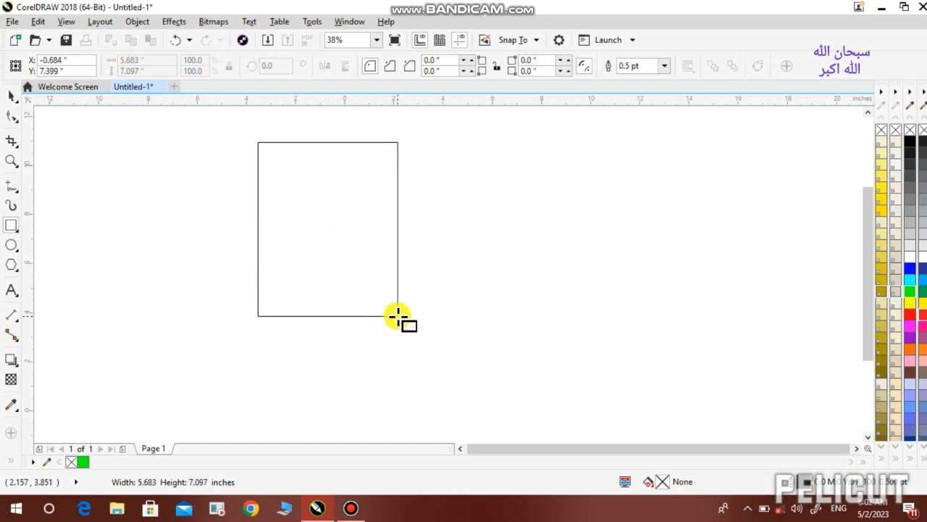
mouse_move(398, 315)
mouse_down()
mouse_move(435, 290)
mouse_move(500, 346)
mouse_move(491, 266)
mouse_move(433, 215)
mouse_move(314, 166)
mouse_move(413, 294)
mouse_move(424, 328)
mouse_up()
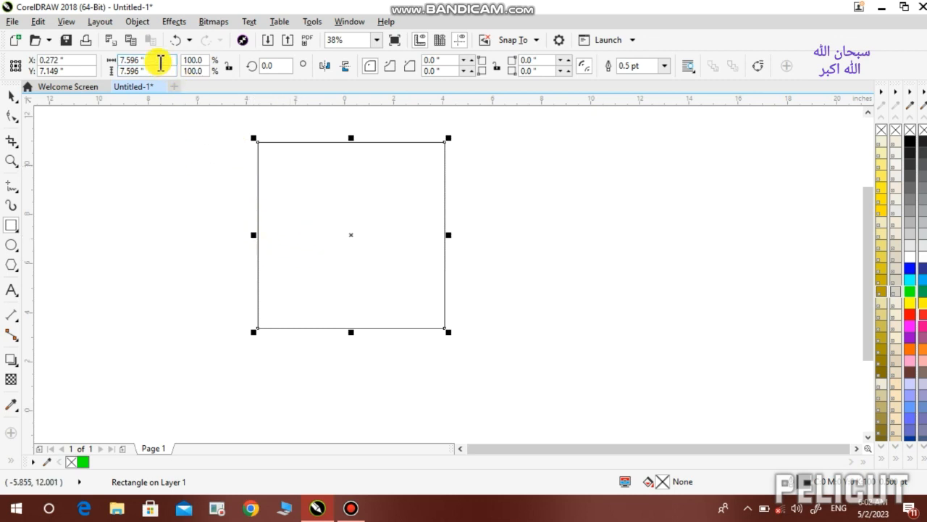
drag(161, 63, 145, 60)
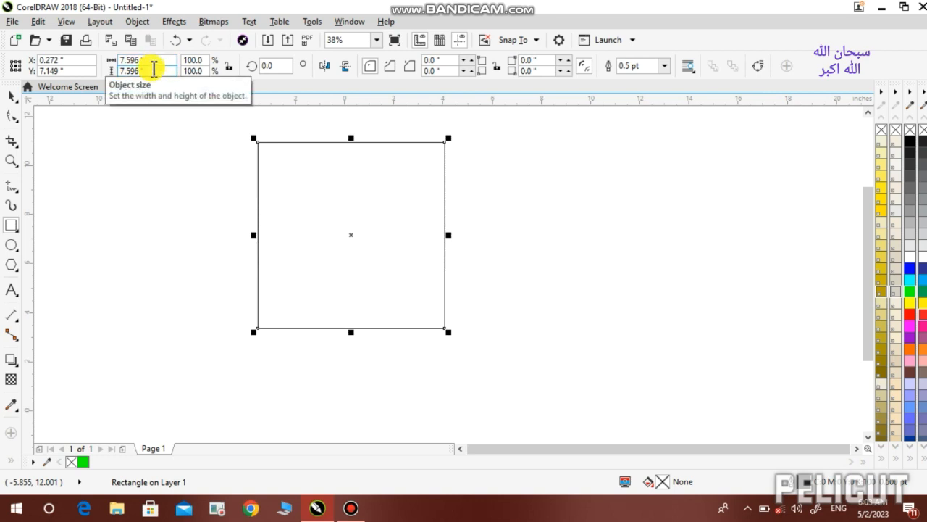
Rotate the square freehand about its centre to an angle of about 333.3 degrees.
click(276, 66)
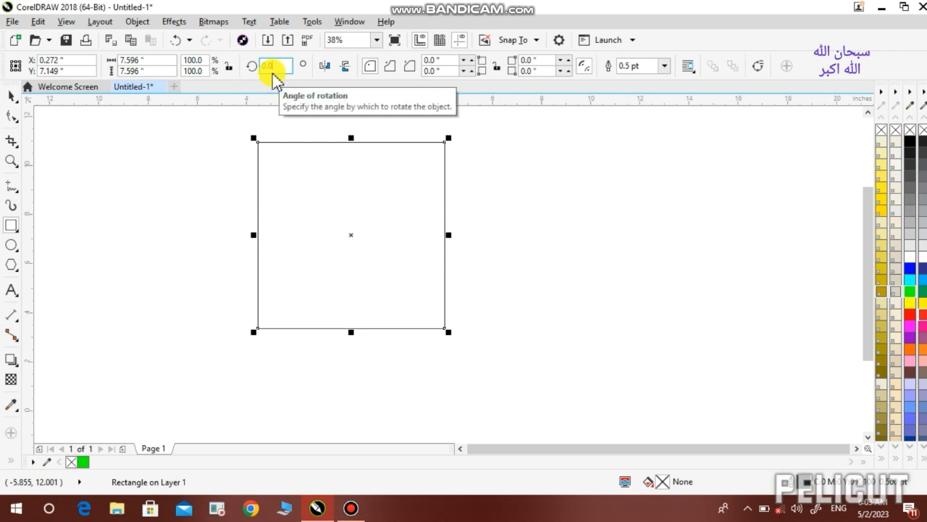
click(346, 234)
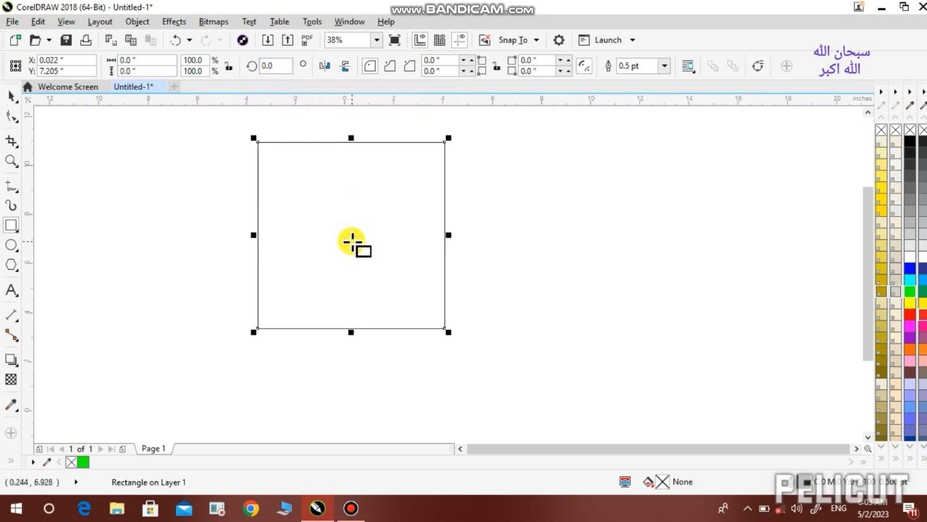
click(352, 238)
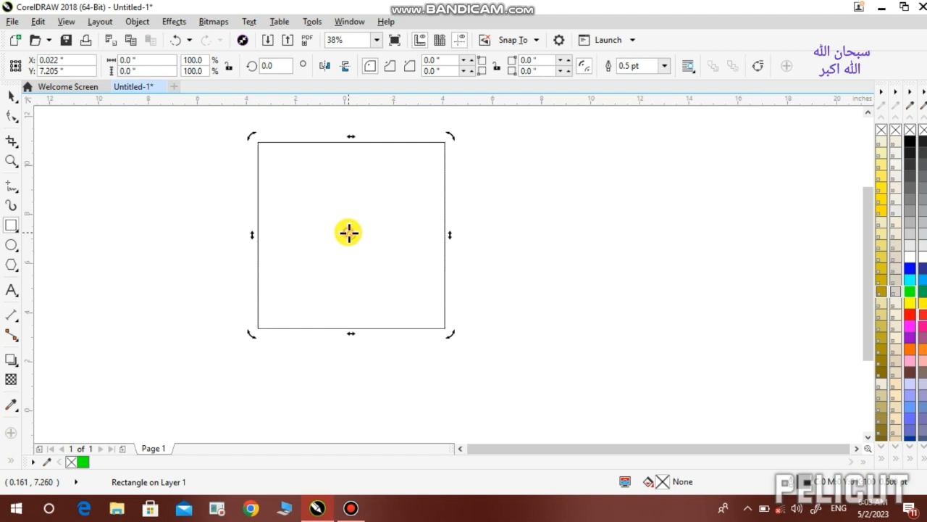
click(348, 233)
click(353, 235)
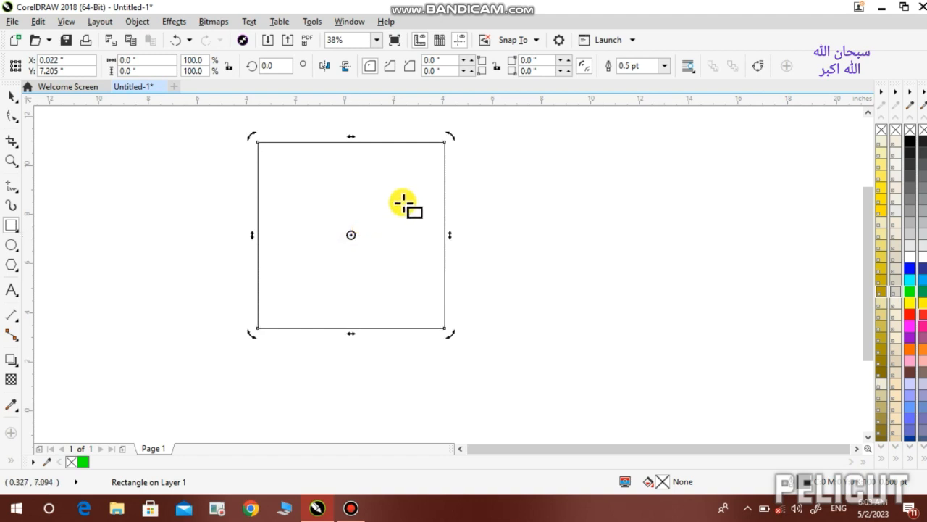
drag(444, 140, 472, 183)
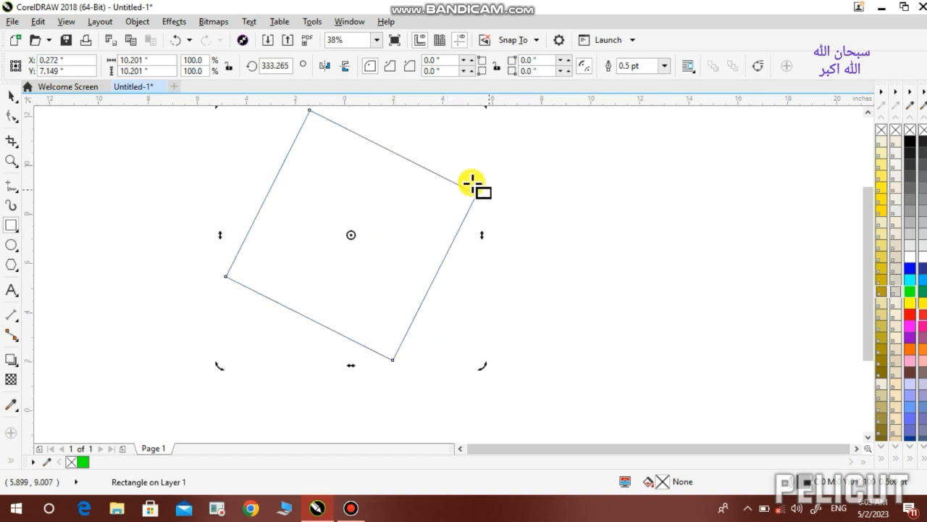
Set the square's rotation angle to 40.265 degrees.
double_click(276, 65)
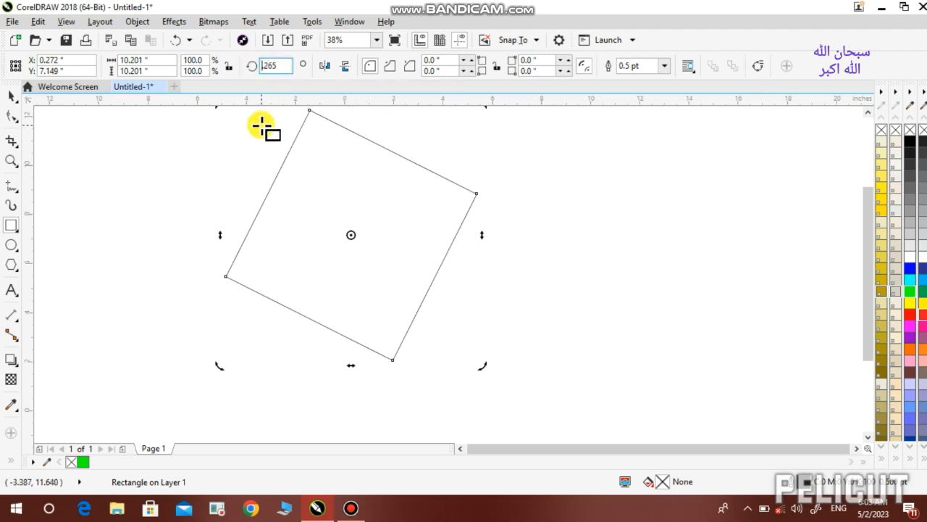
text(40)
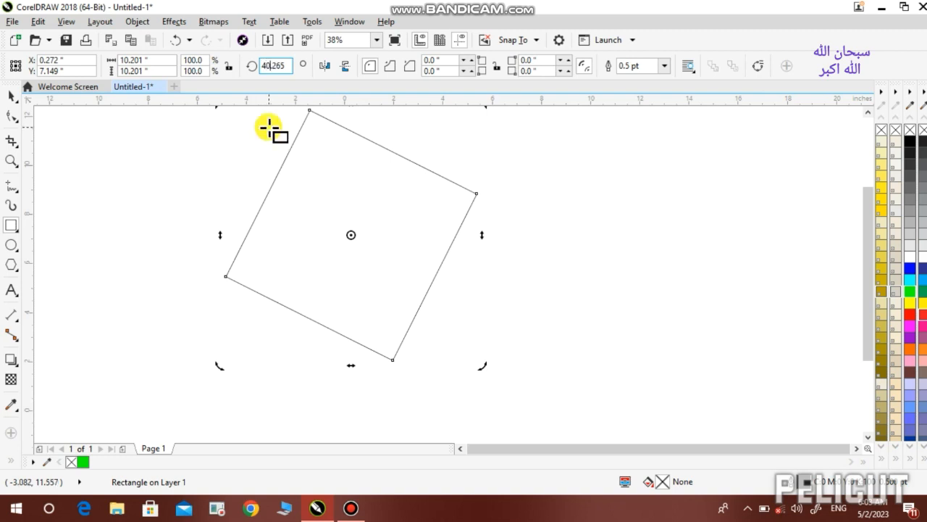
key(Return)
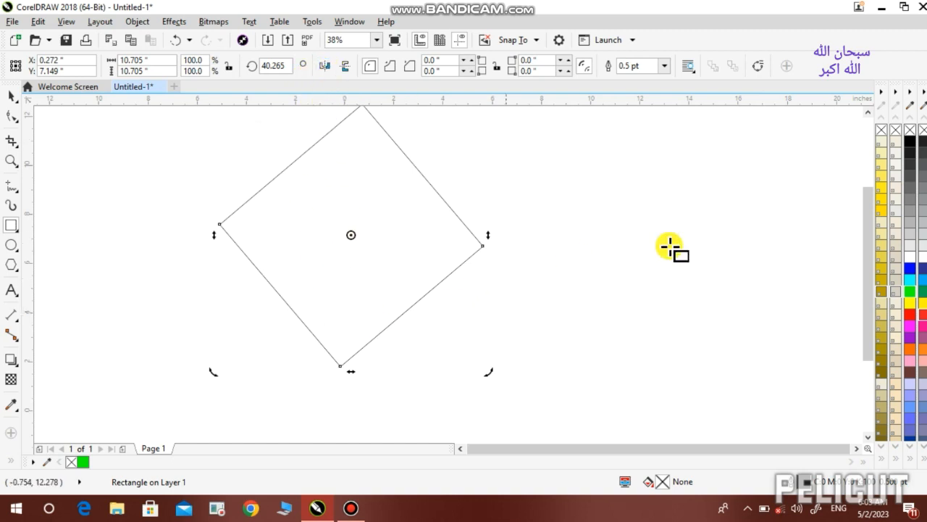
Draw two rectangles beside the rotated square, the narrow one about 2.3 by 4.3 inches, and move the square down to about Y 5.43 inches.
drag(716, 144, 569, 269)
drag(537, 181, 480, 286)
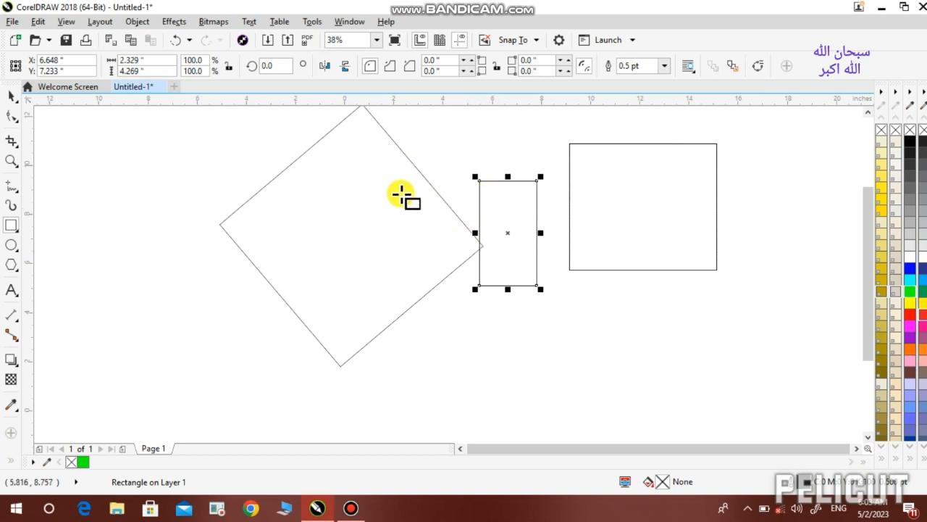
click(394, 254)
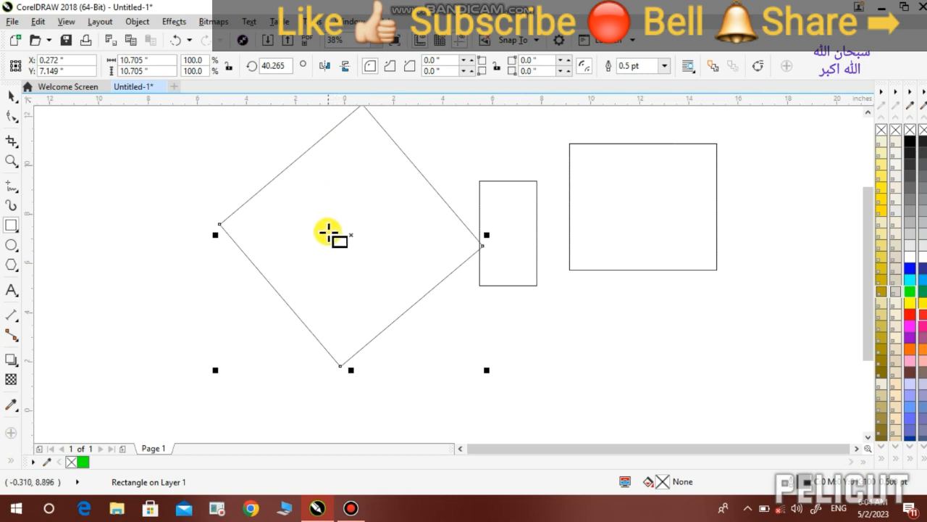
drag(352, 234, 350, 275)
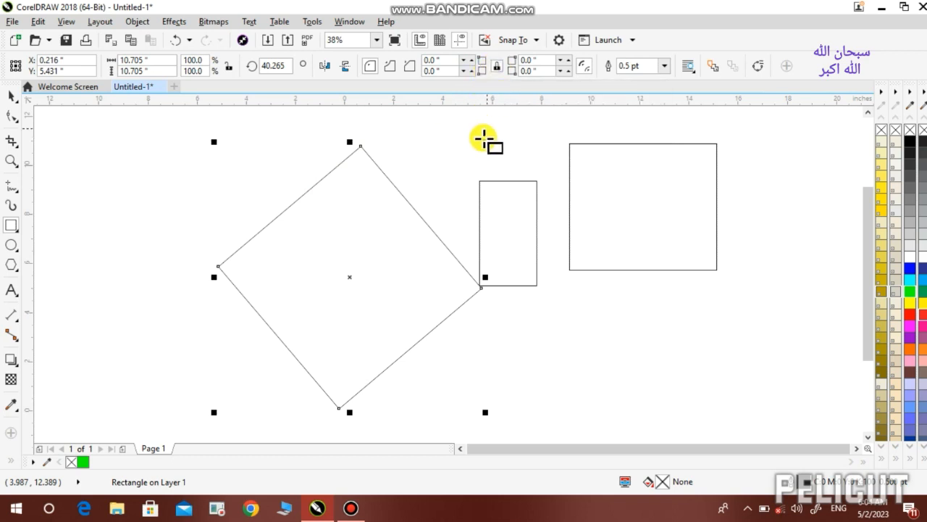
Raise the corner radius of all the rotated square's corners in increments to 0.53 inches.
click(473, 61)
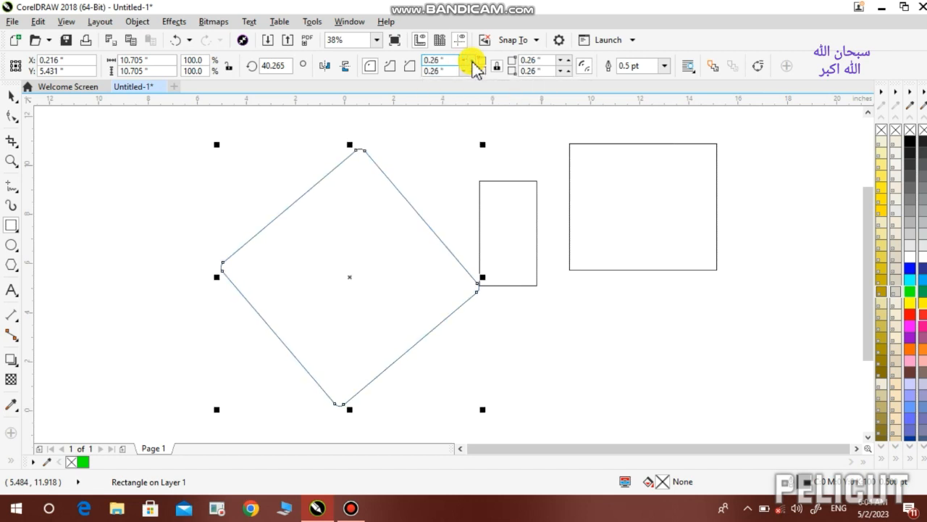
click(472, 61)
click(472, 61)
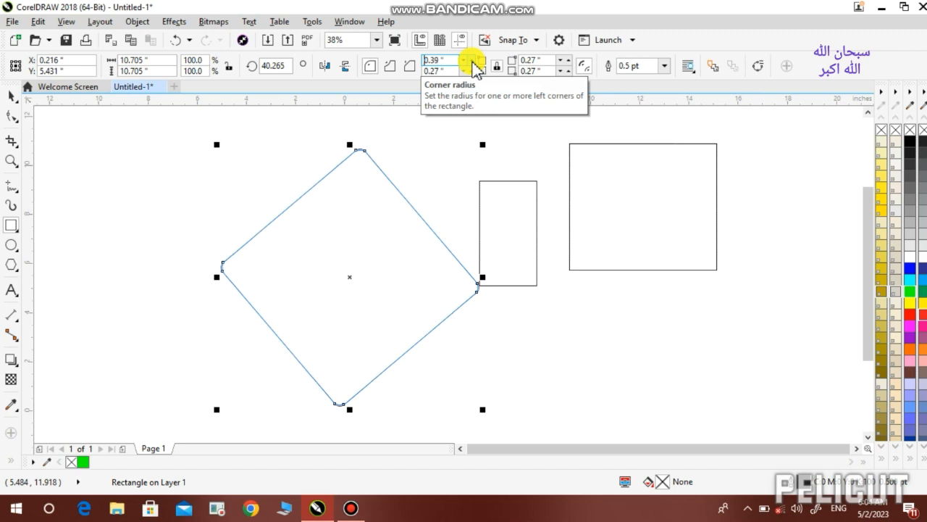
click(472, 62)
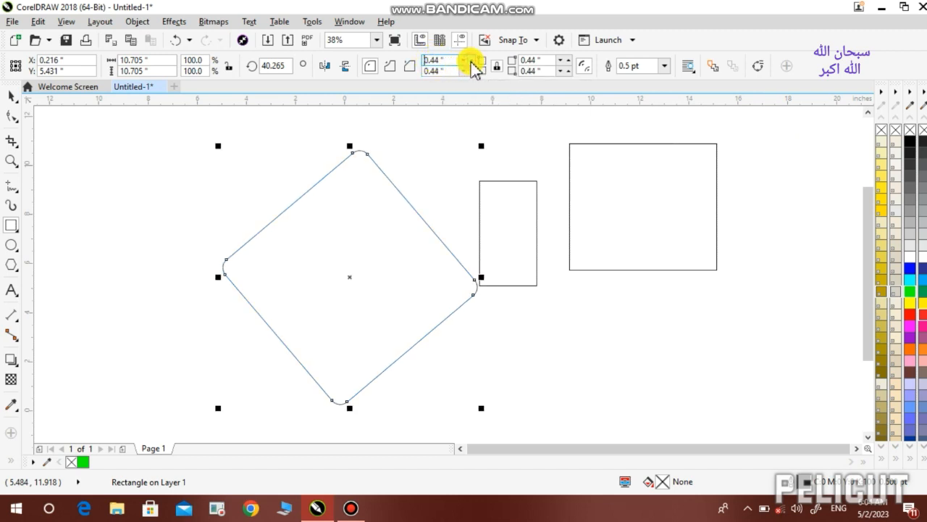
click(473, 63)
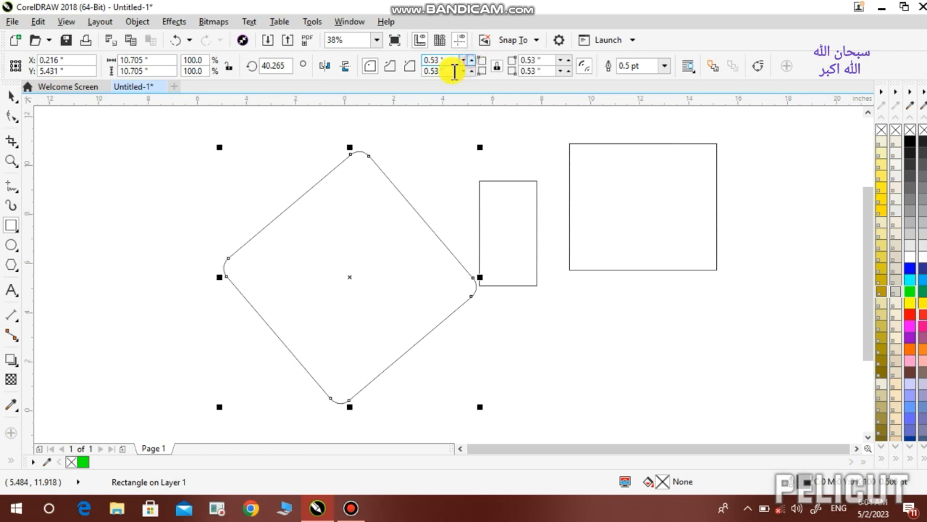
Set the corner radius of the rotated square to 5 inches on all corners.
click(442, 60)
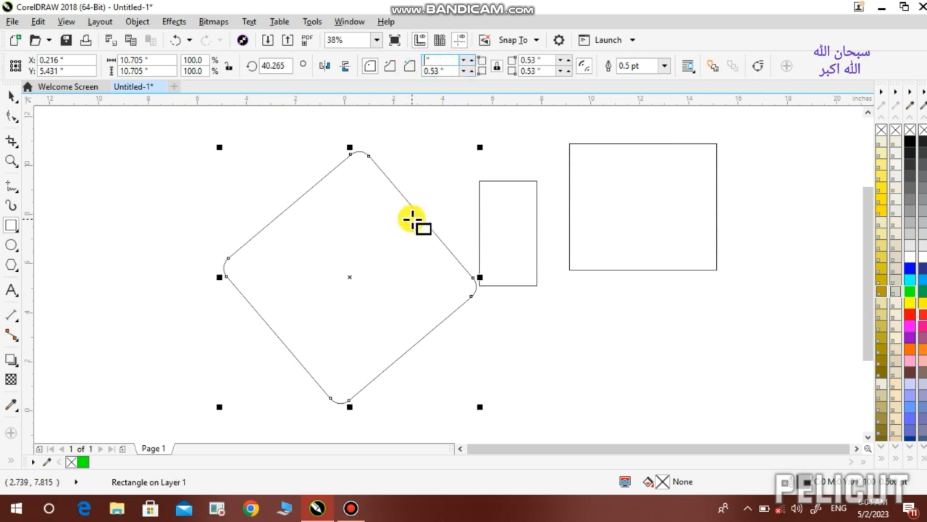
text(5)
key(Return)
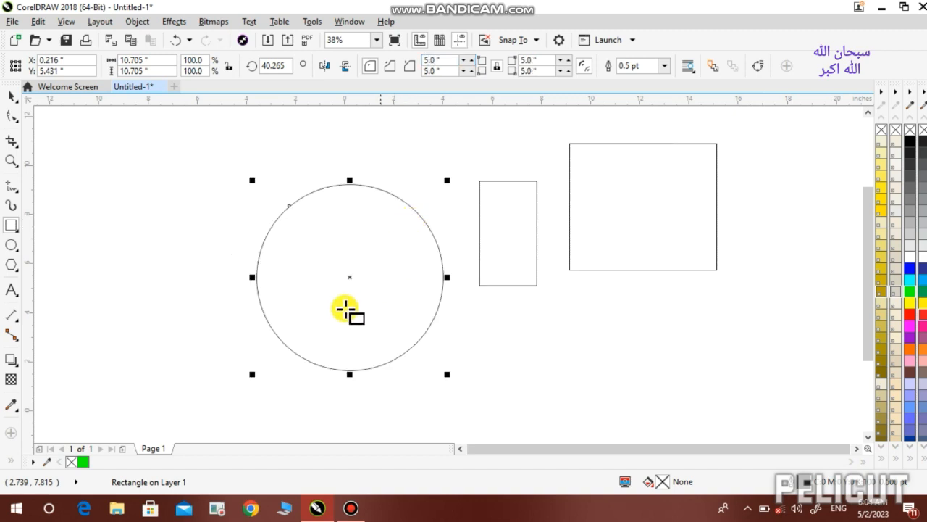
Try corner radii of 20 and 150 inches on the square and reduce the radius to 1 inch.
click(441, 67)
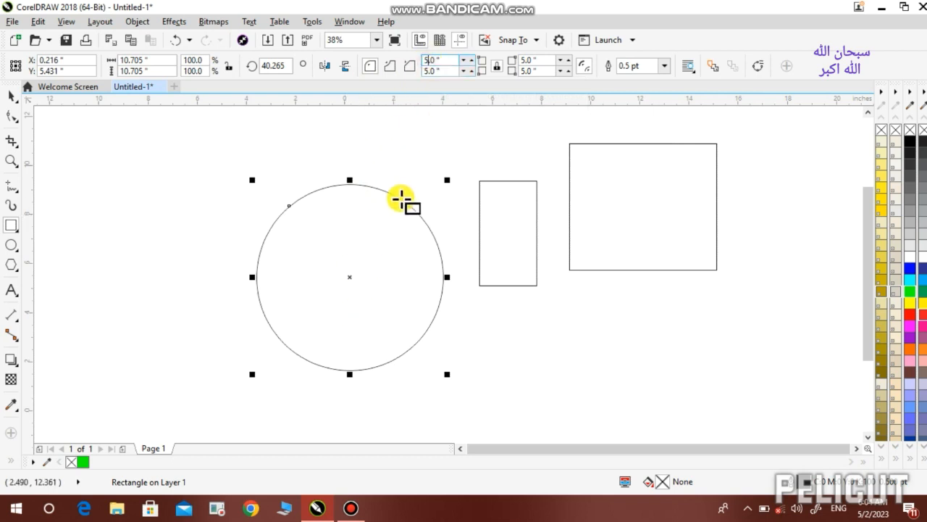
key(BackSpace)
key(BackSpace)
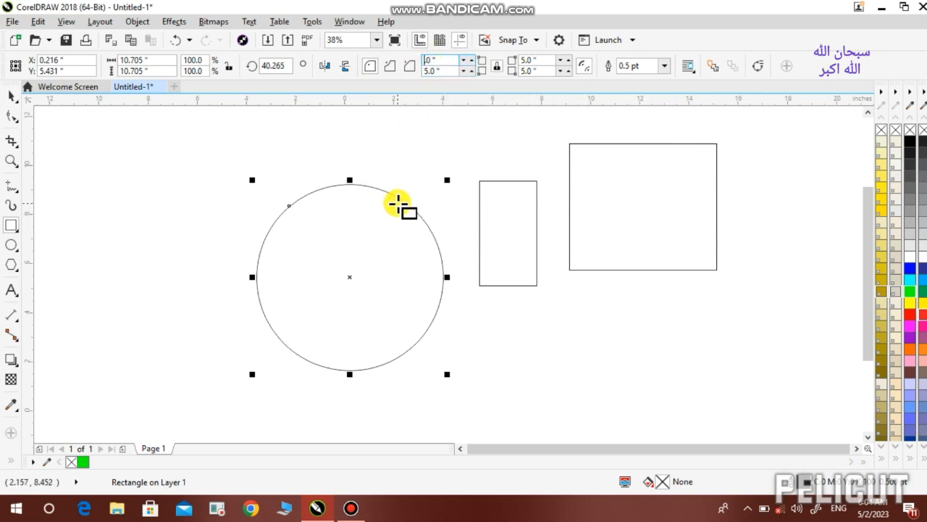
text(20)
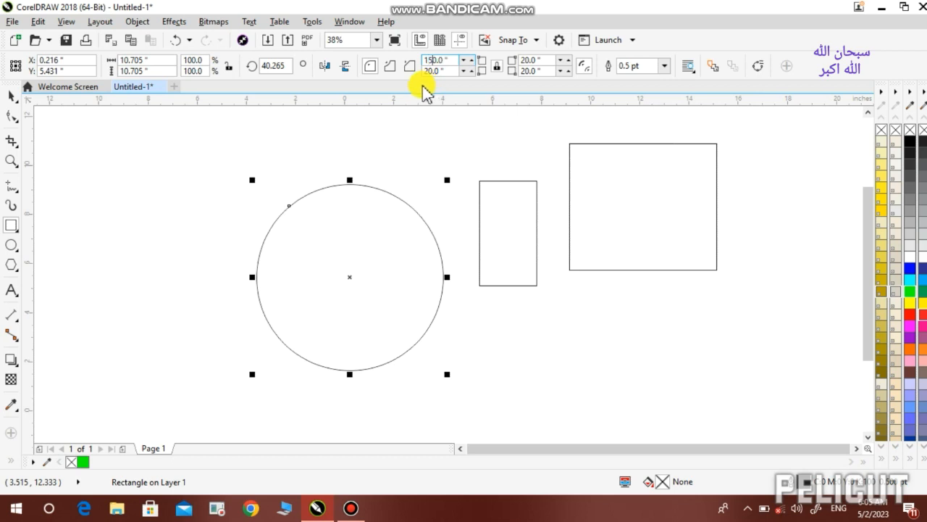
key(Return)
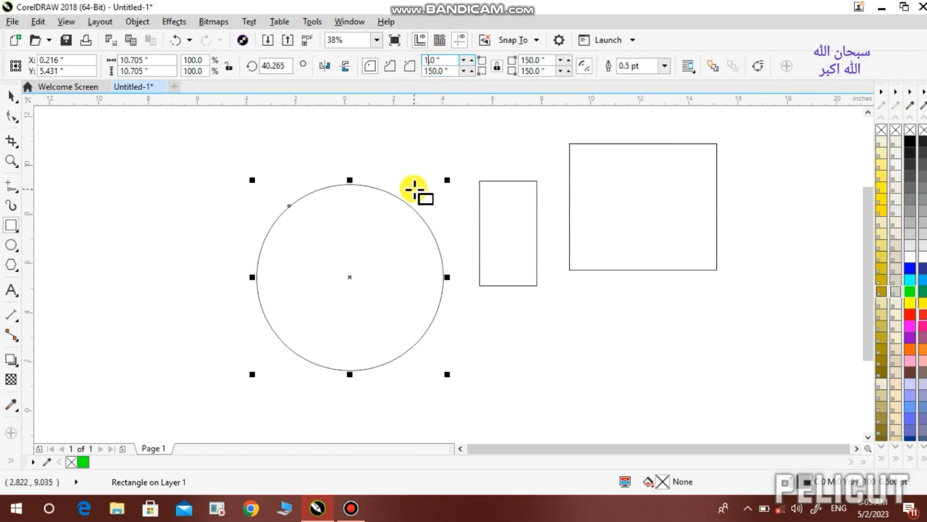
key(Return)
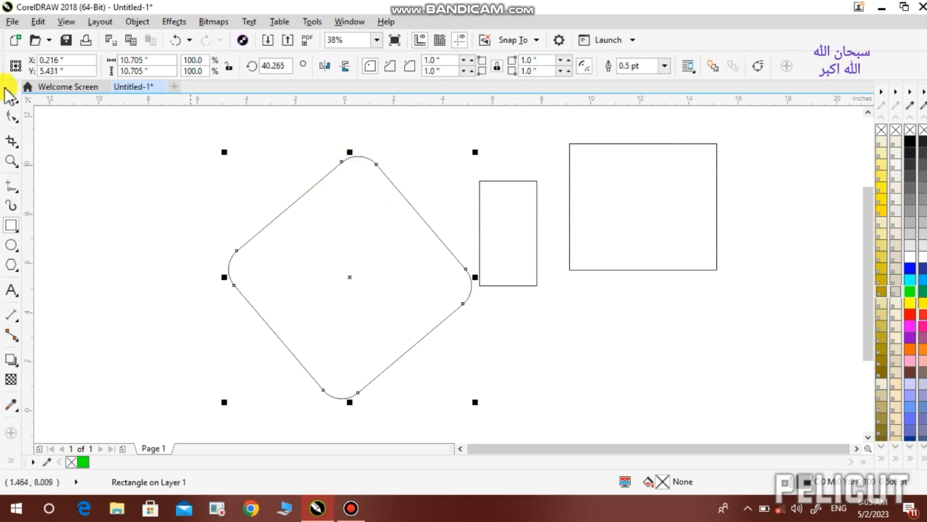
Reshape the square's corners freehand with the Shape tool to a radius of about 2.46 inches and change them to scalloped corners.
click(11, 118)
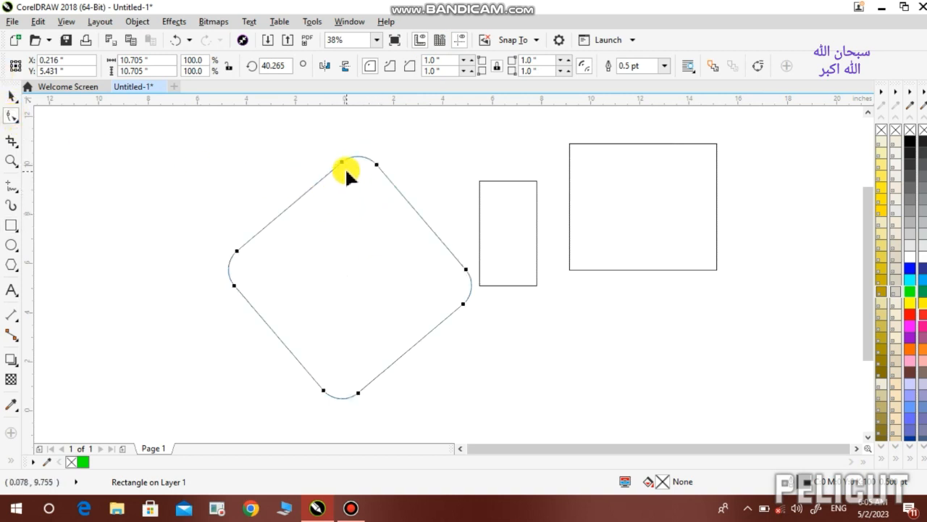
drag(339, 161, 333, 209)
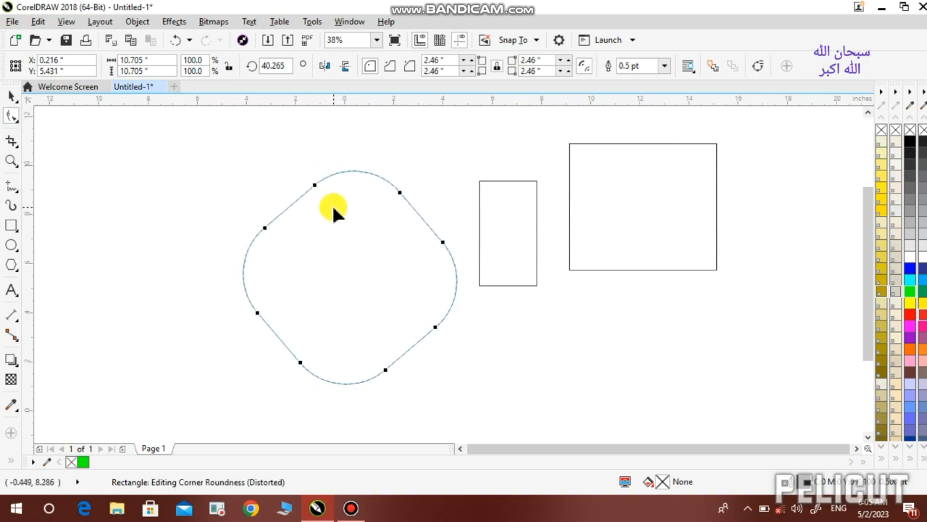
click(390, 66)
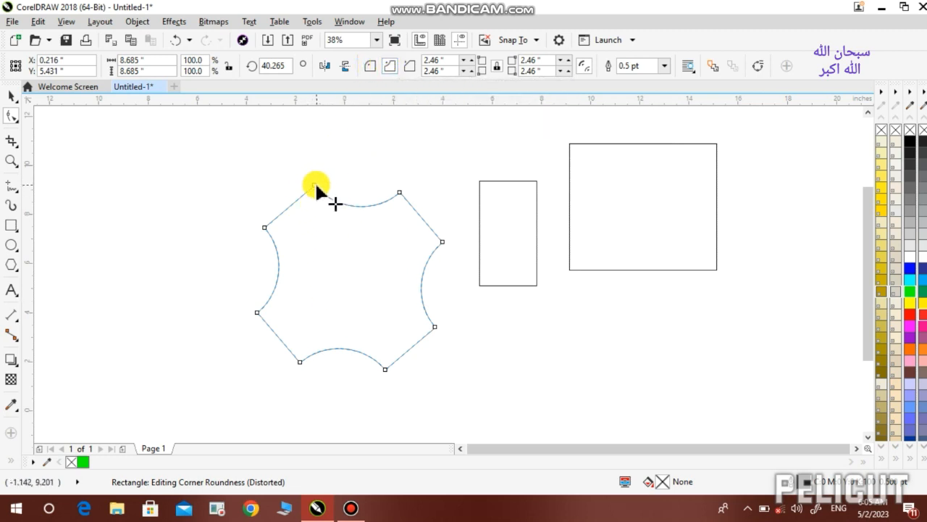
Reshape the square's scalloped corners freehand with the Shape tool to a radius of about 2.38 inches.
mouse_move(317, 185)
mouse_down()
mouse_move(333, 172)
mouse_move(324, 193)
mouse_move(315, 182)
mouse_up()
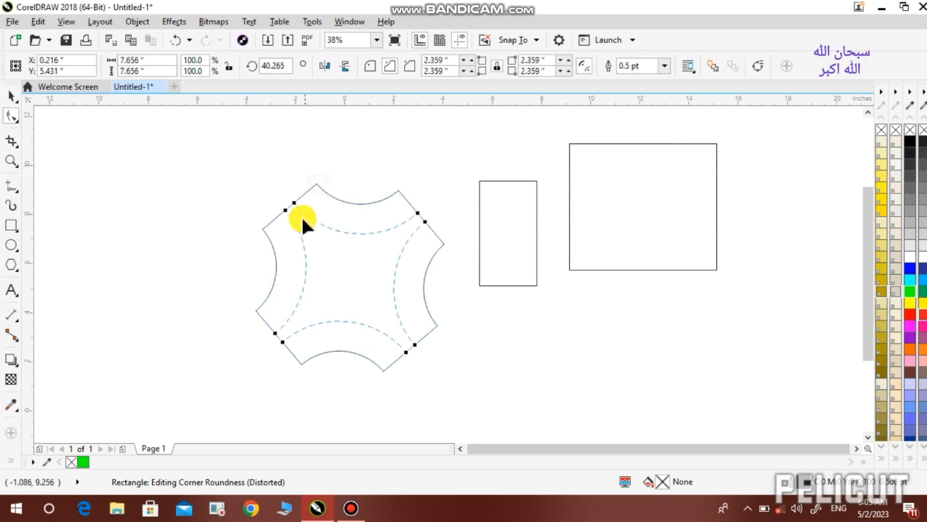
drag(302, 215, 318, 203)
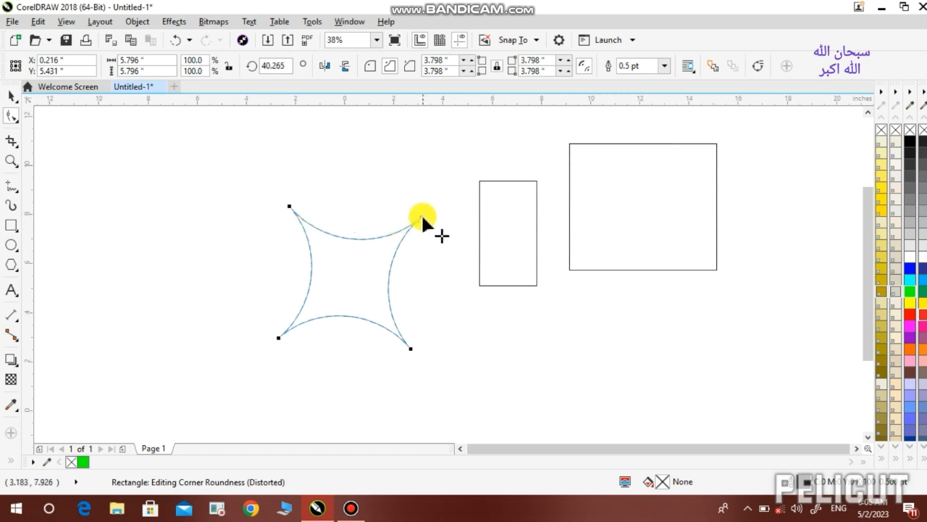
drag(418, 212, 398, 190)
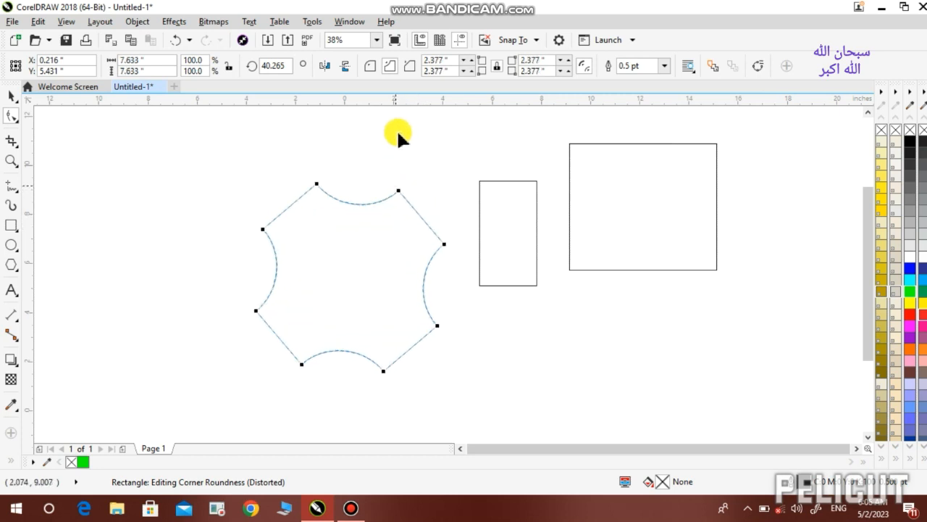
Change the square's corners to chamfered and reduce their size freehand to about 1.52 inches.
click(409, 66)
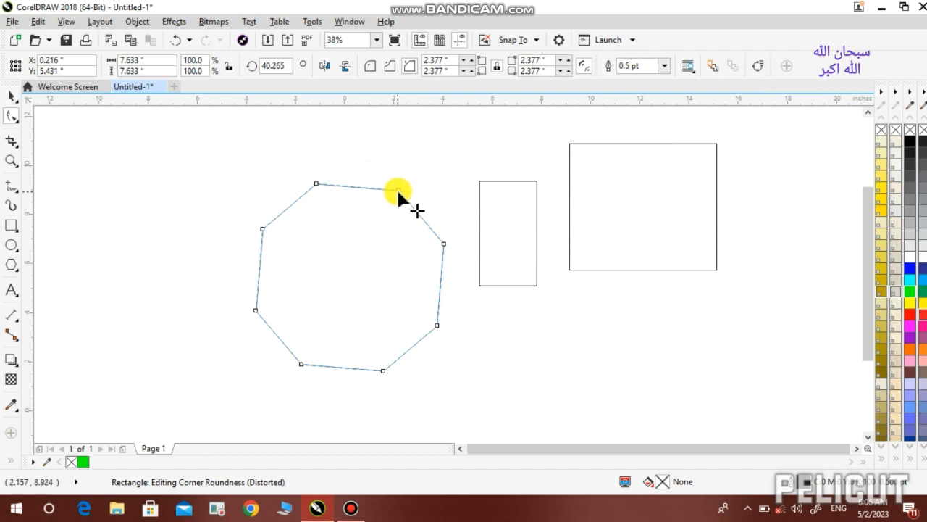
drag(401, 191, 374, 184)
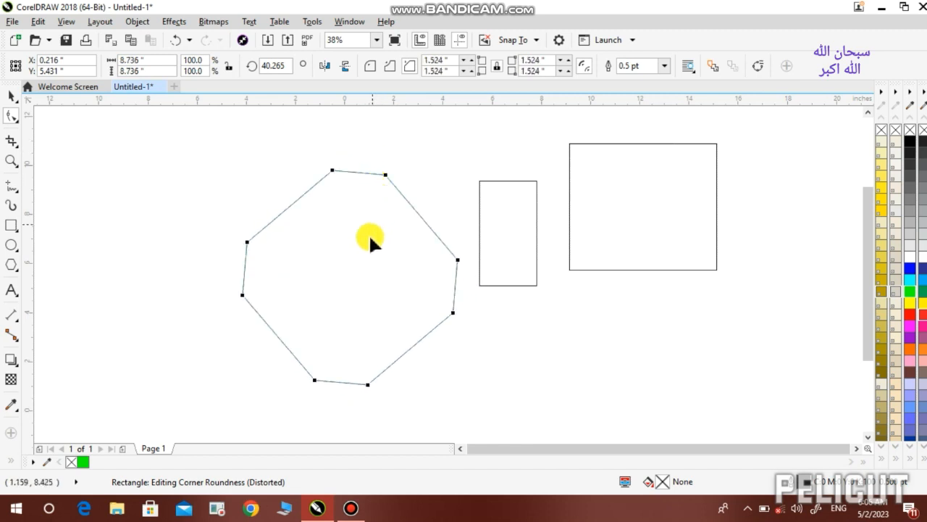
Unlink the corner radii and set the radius of only the square's leftmost corner to 0 inches.
click(496, 69)
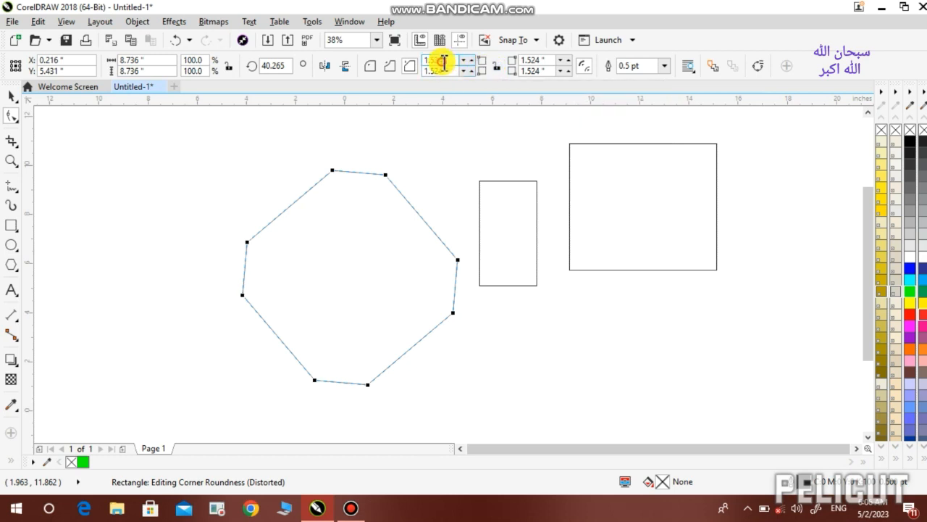
key(BackSpace)
key(BackSpace)
key(BackSpace)
key(BackSpace)
key(BackSpace)
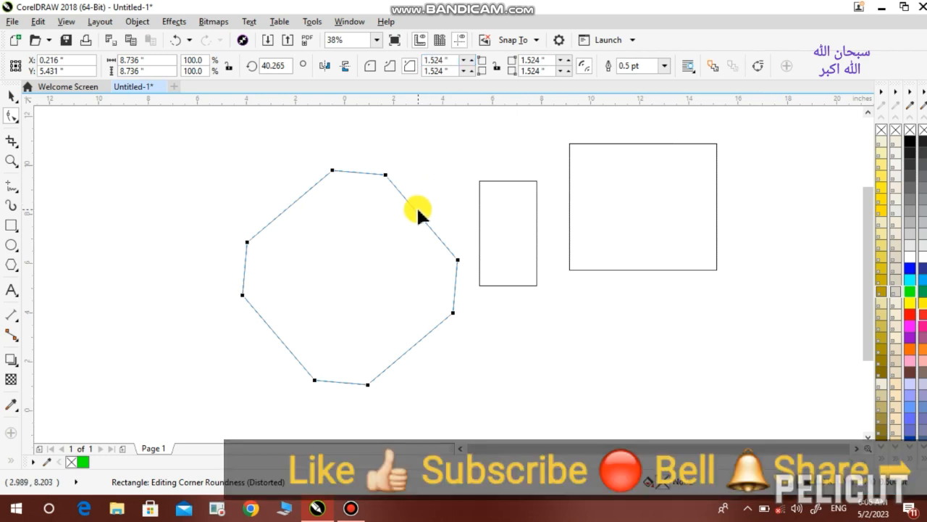
click(444, 61)
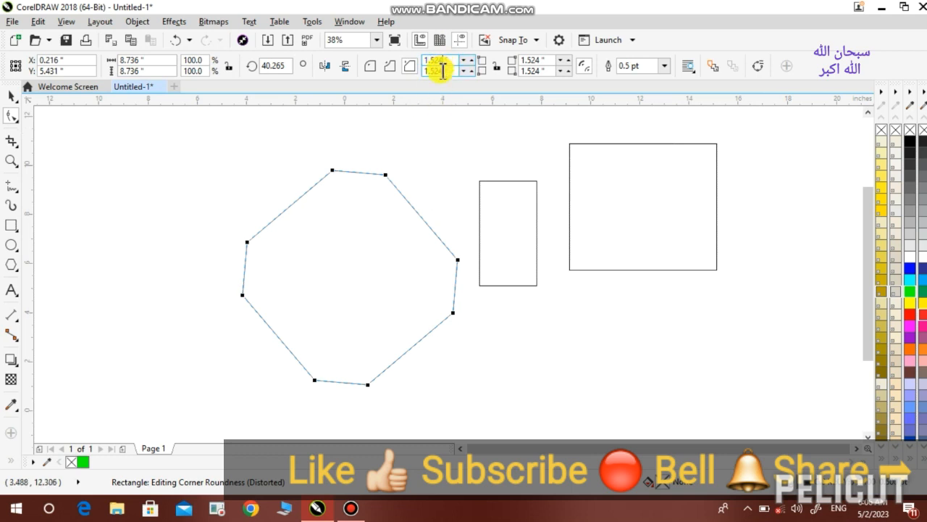
key(BackSpace)
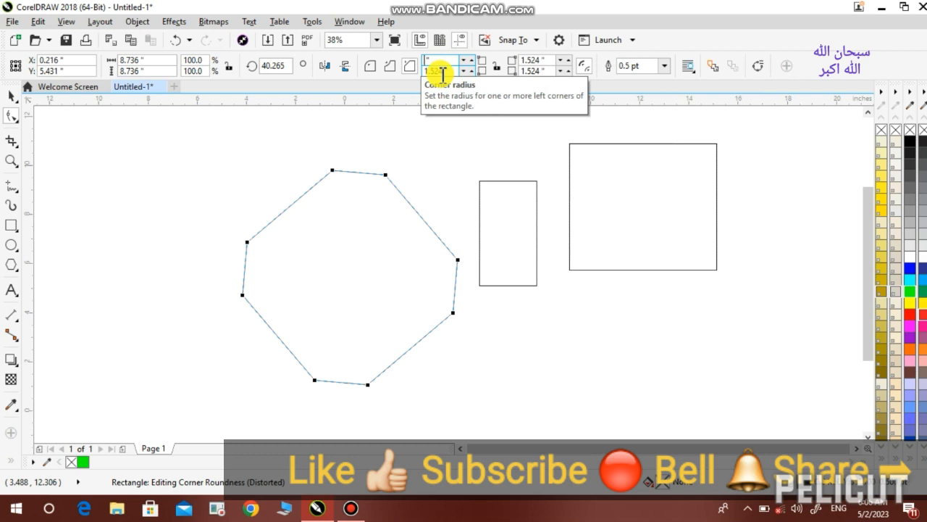
text(000)
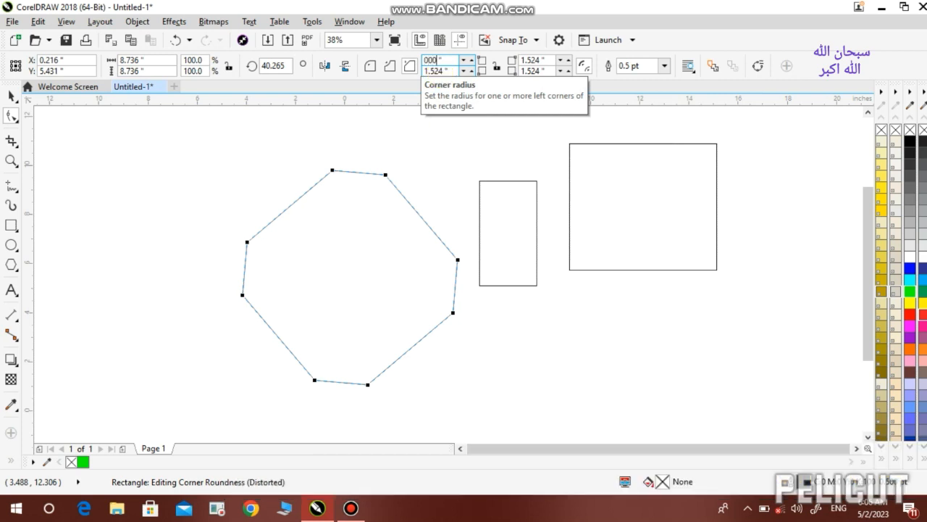
key(Return)
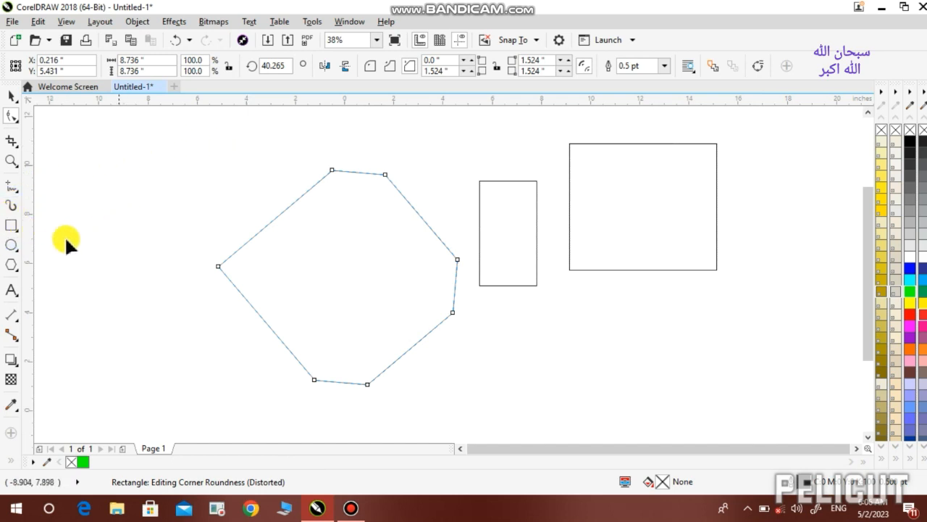
Choose the 3-Point Rectangle tool and delete all three existing shapes from the drawing.
click(16, 230)
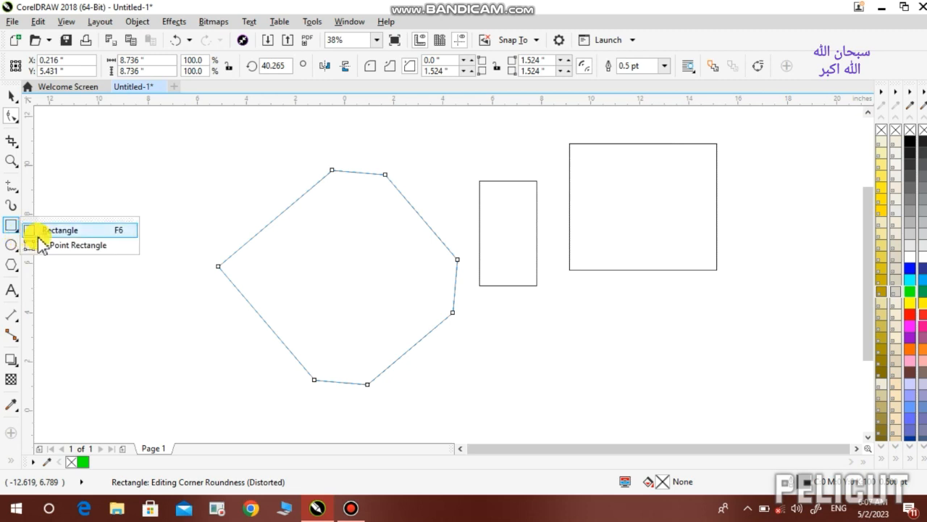
click(55, 246)
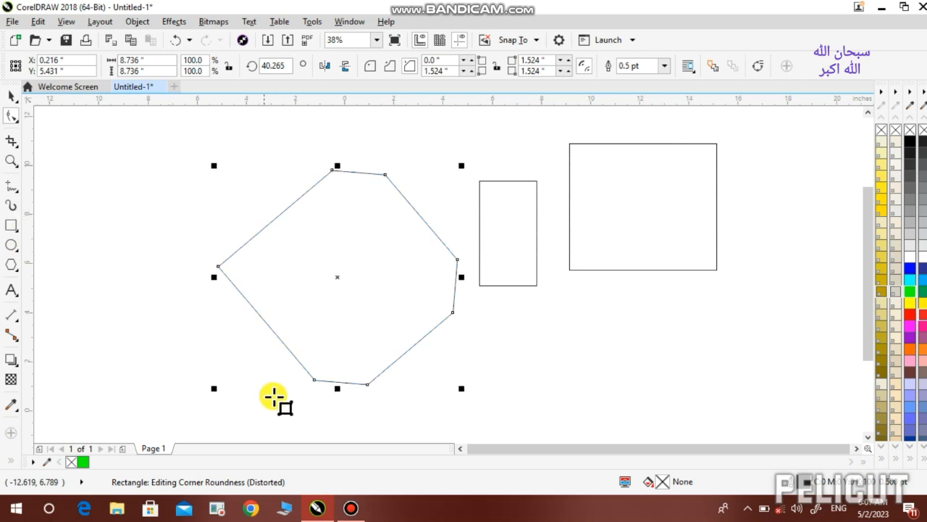
click(353, 508)
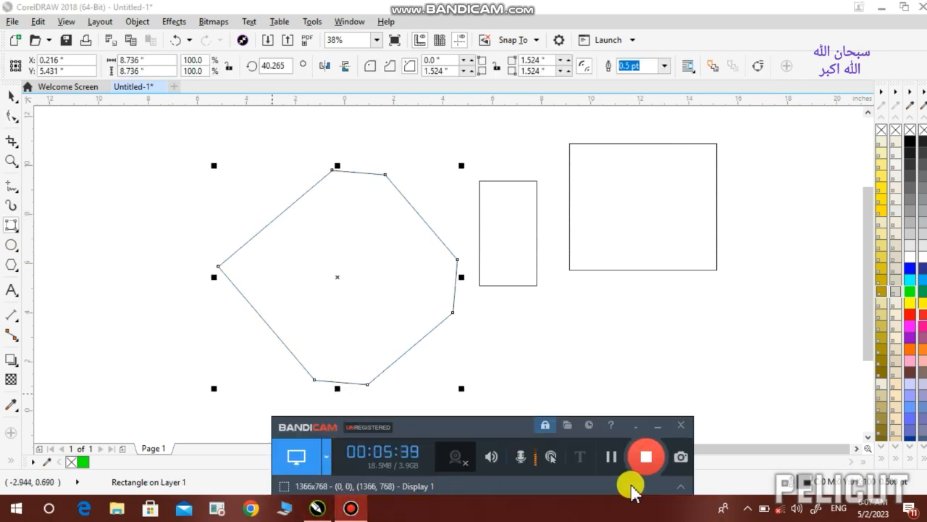
click(661, 434)
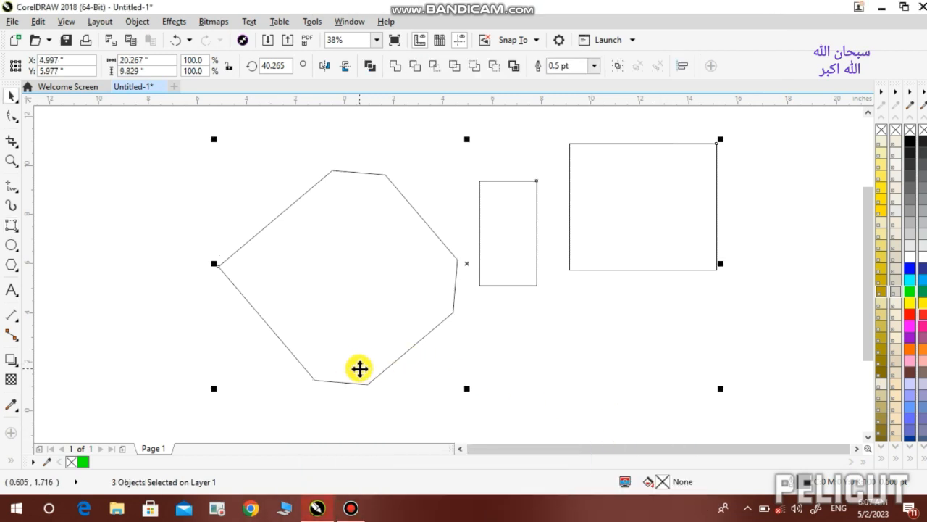
key(Delete)
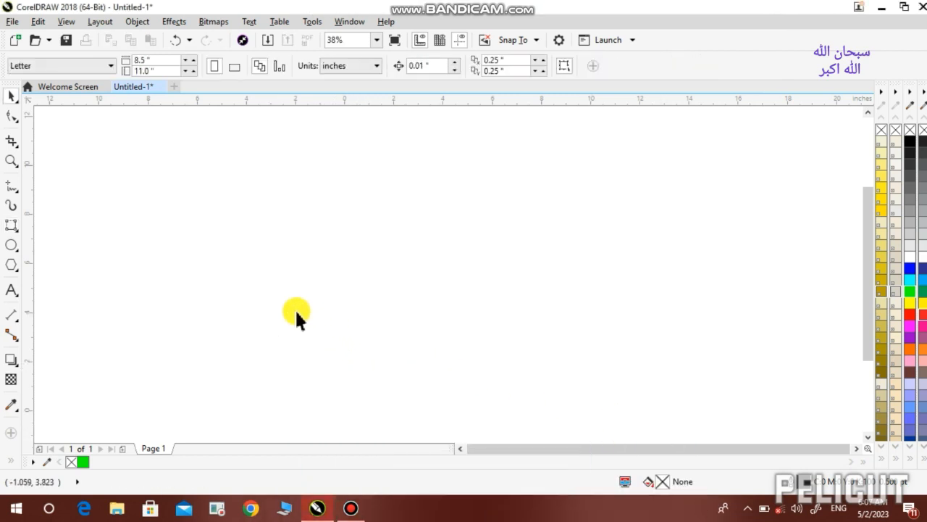
Draw a tilted rectangle spanning about 6.26 by 6.34 inches with the 3-Point Rectangle tool.
click(14, 227)
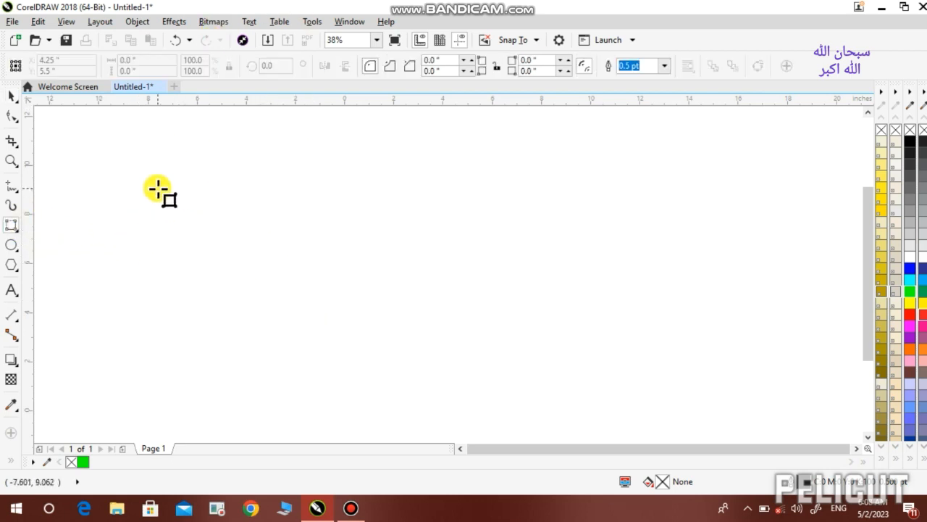
drag(158, 190, 201, 313)
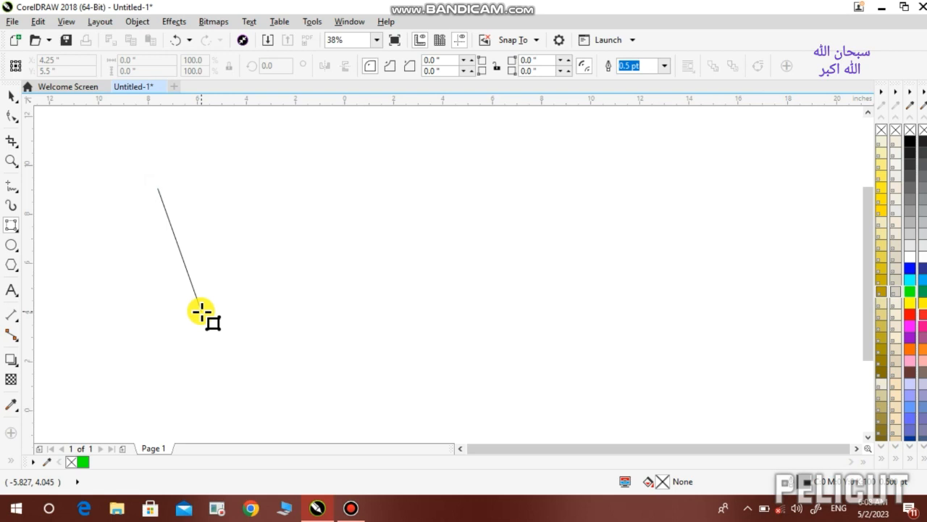
drag(201, 313, 243, 280)
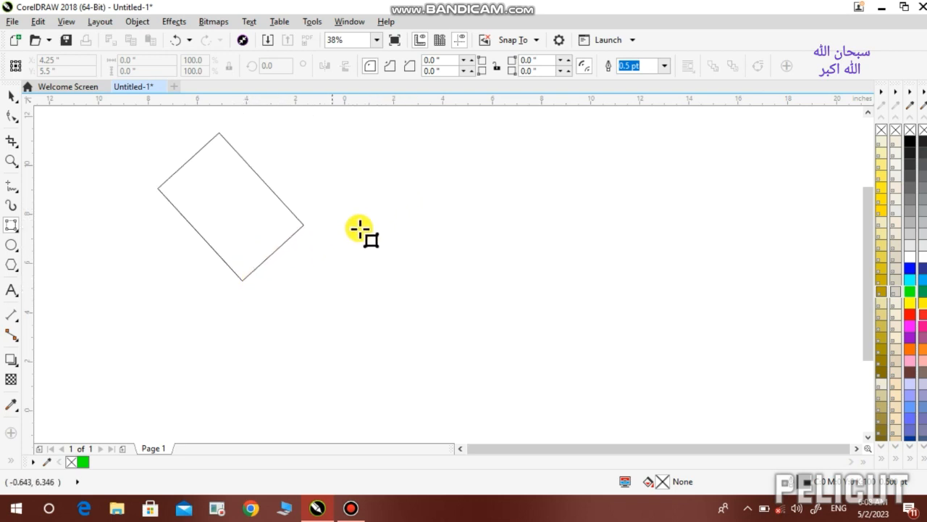
click(350, 260)
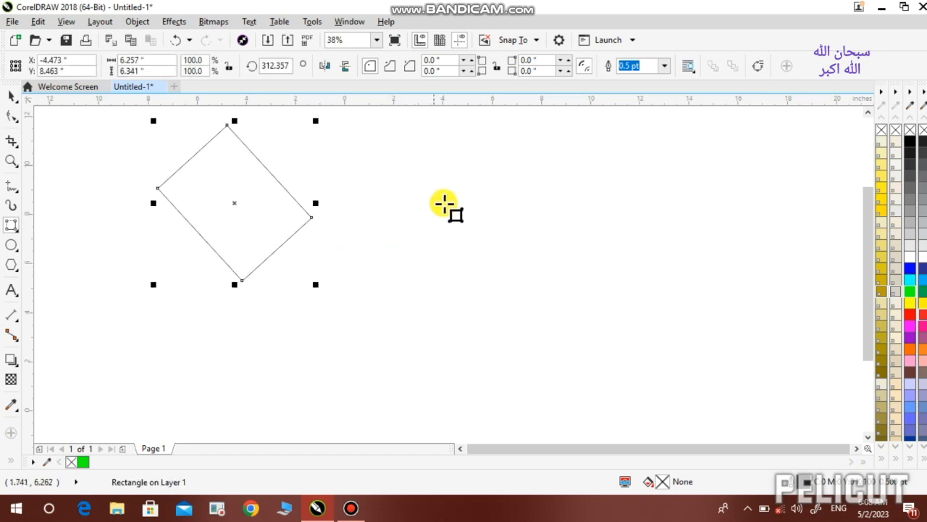
Draw three more 3-point rectangles: a nearly level one about 7.86 by 6.19 inches and two tilted ones about 7.67 by 7.34 and 6.03 by 6.35 inches.
drag(446, 136, 442, 283)
click(632, 297)
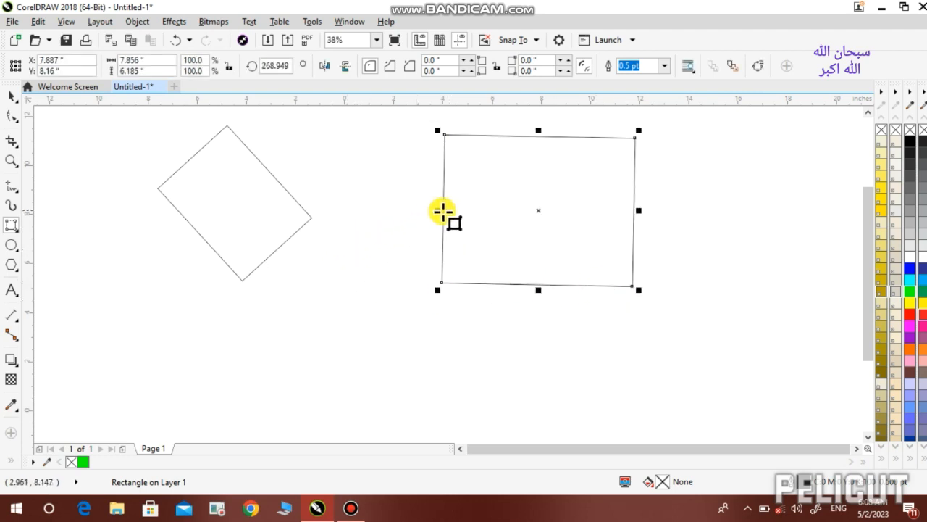
drag(460, 208, 335, 283)
click(422, 374)
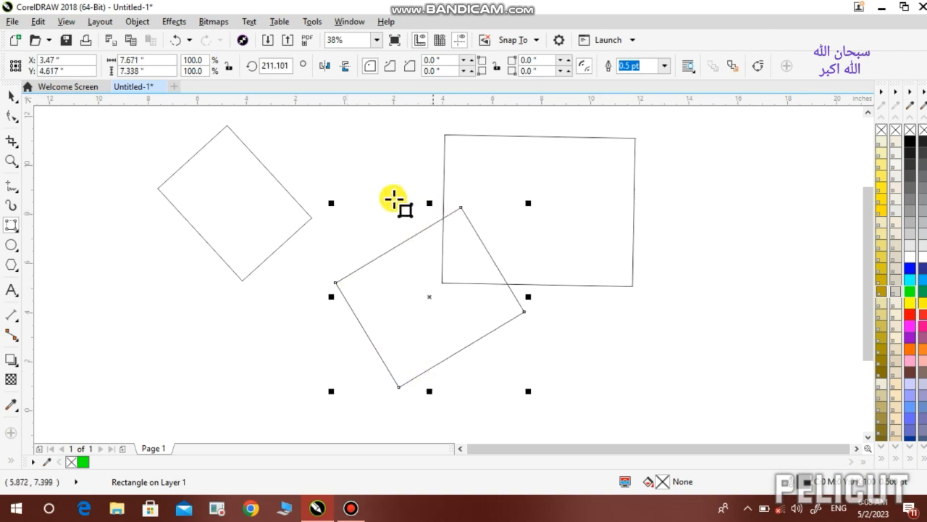
drag(642, 230, 558, 280)
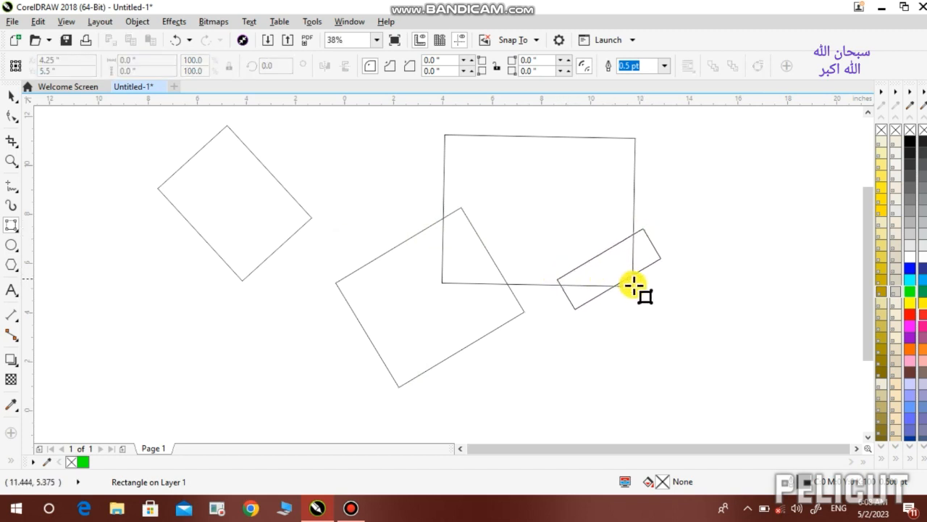
click(703, 335)
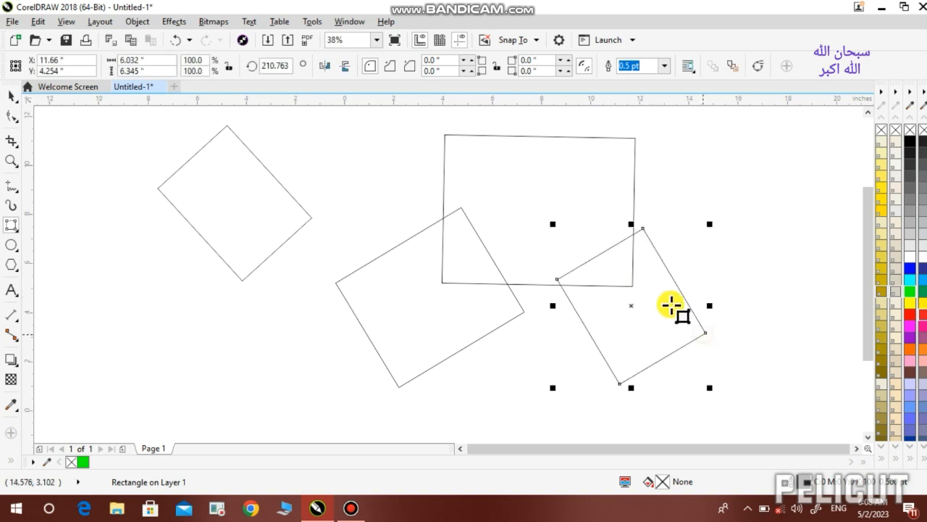
Add three overlapping 3-point rectangles: a long, slightly tilted one, one spanning about 9.53 by 8.17 inches and one about 9.15 by 8.81 inches.
drag(562, 158, 313, 223)
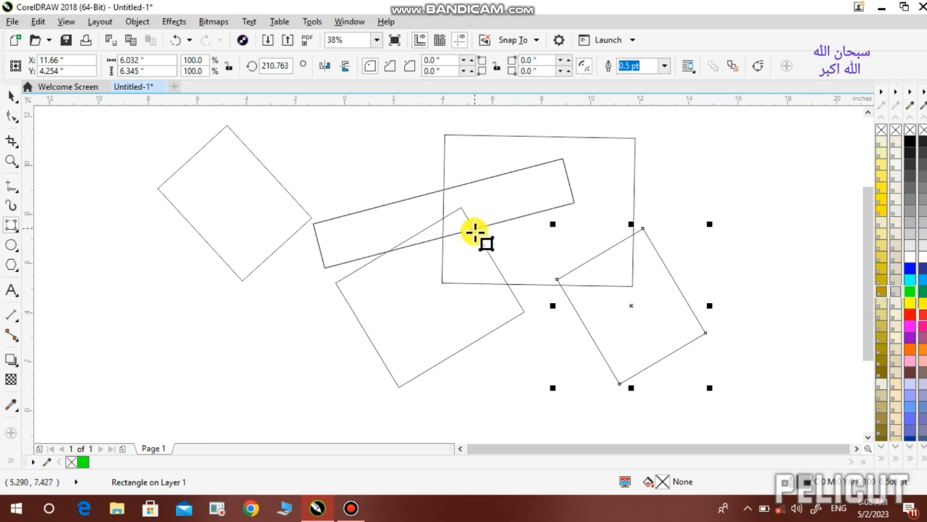
click(480, 268)
drag(380, 124, 163, 144)
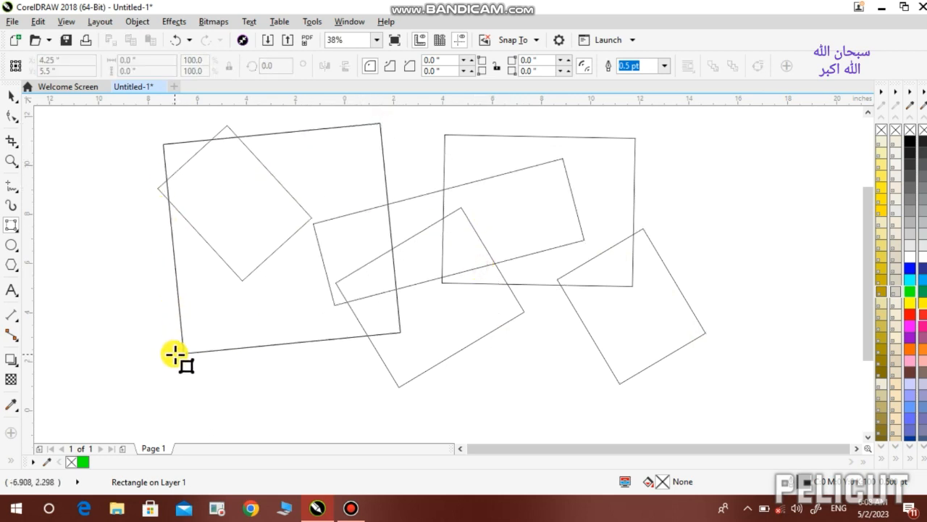
click(179, 322)
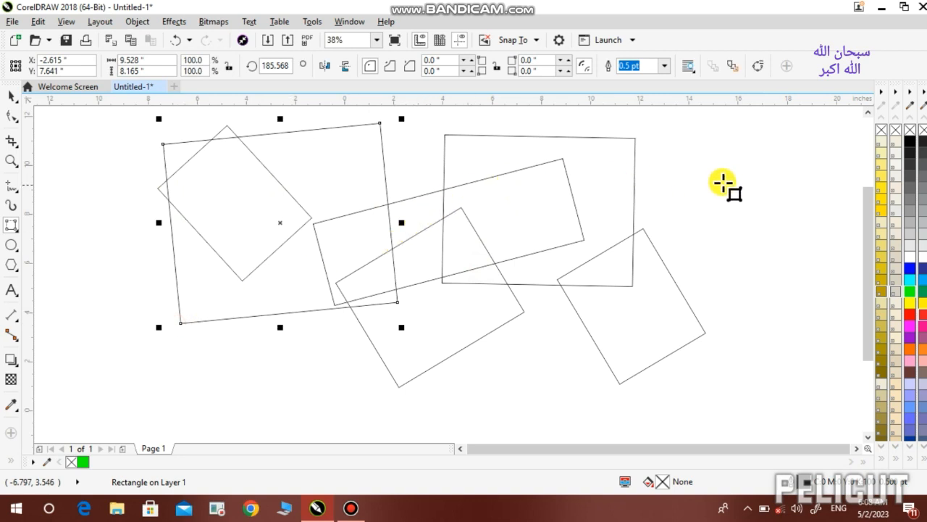
drag(724, 183, 563, 328)
click(696, 285)
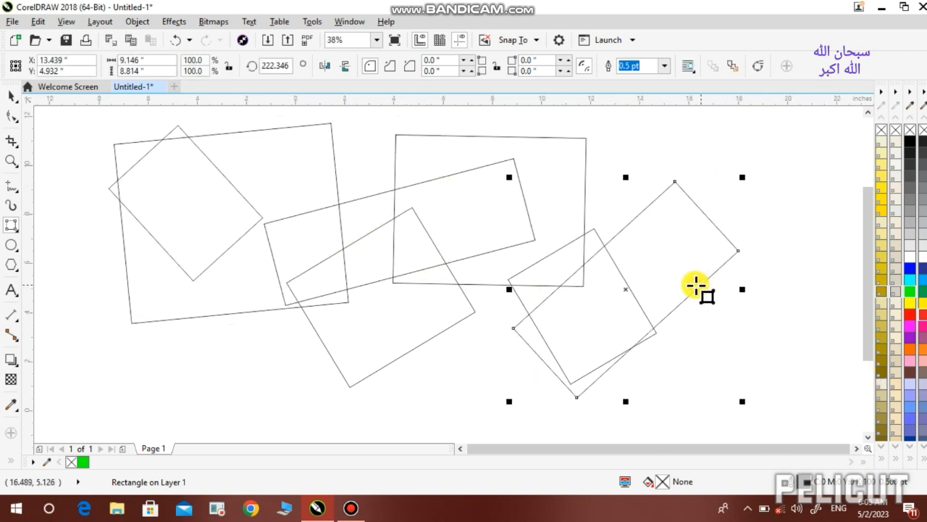
Give the last drawn rectangle a 10 pt outline and a scalloped corner with a 4-inch radius at its left end.
click(664, 65)
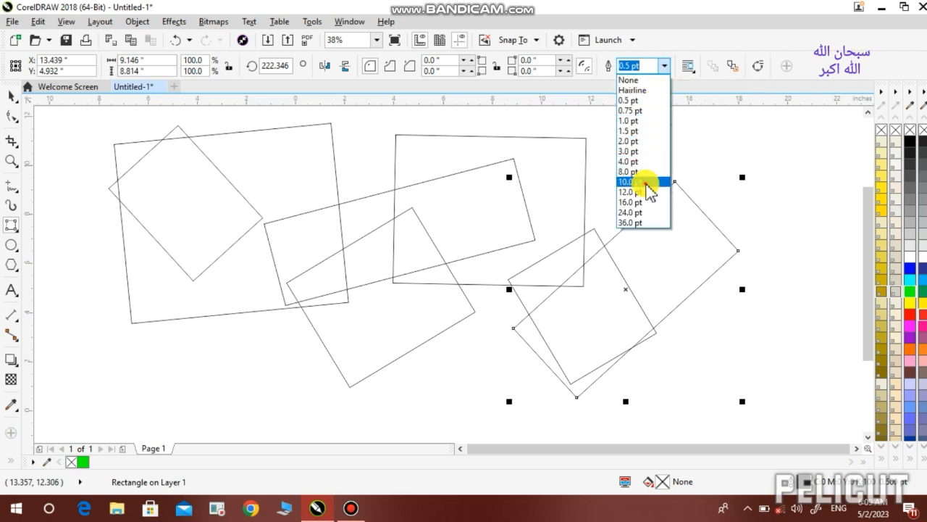
click(643, 182)
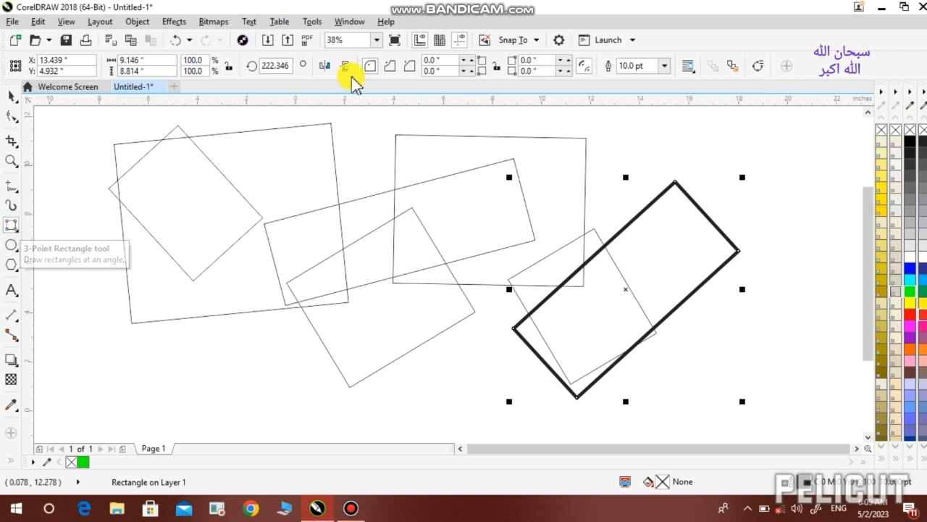
click(390, 67)
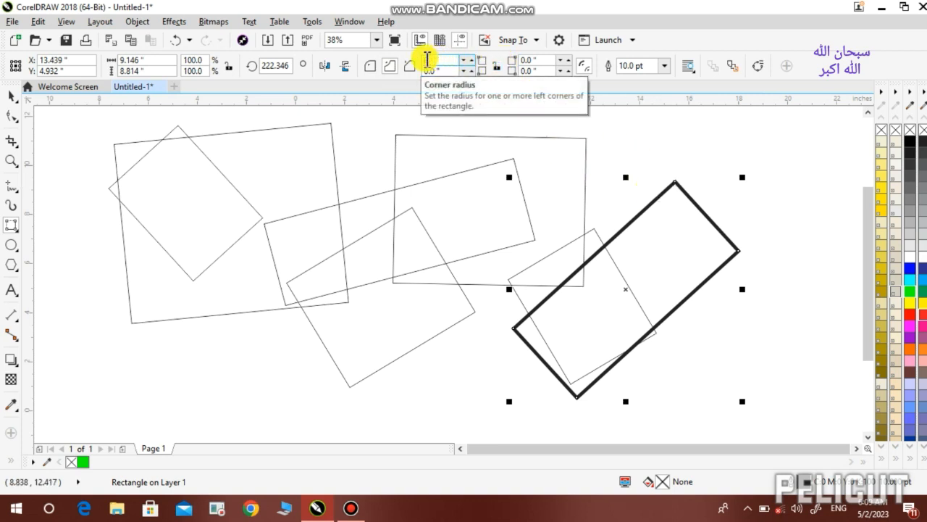
text(4)
key(Return)
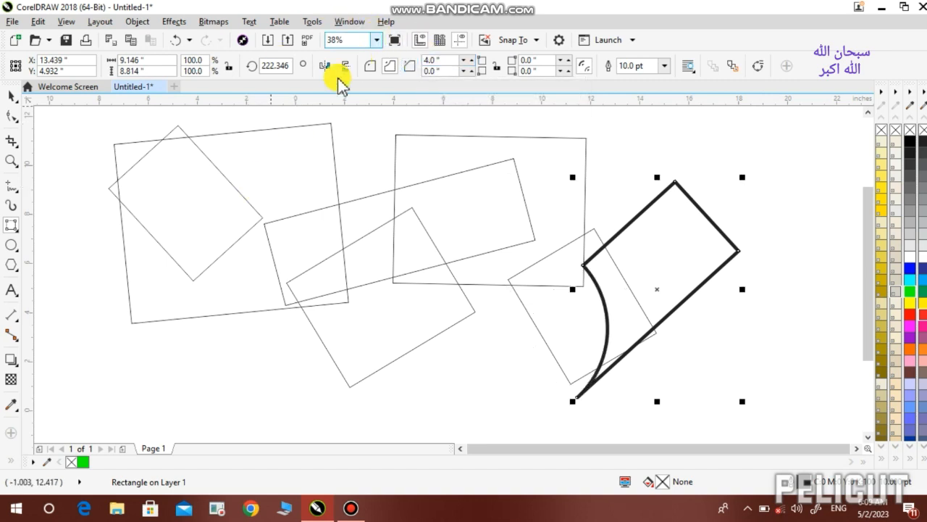
Delete all the rectangles and draw an ellipse about 8.21 by 7.65 inches with the Ellipse tool.
click(11, 246)
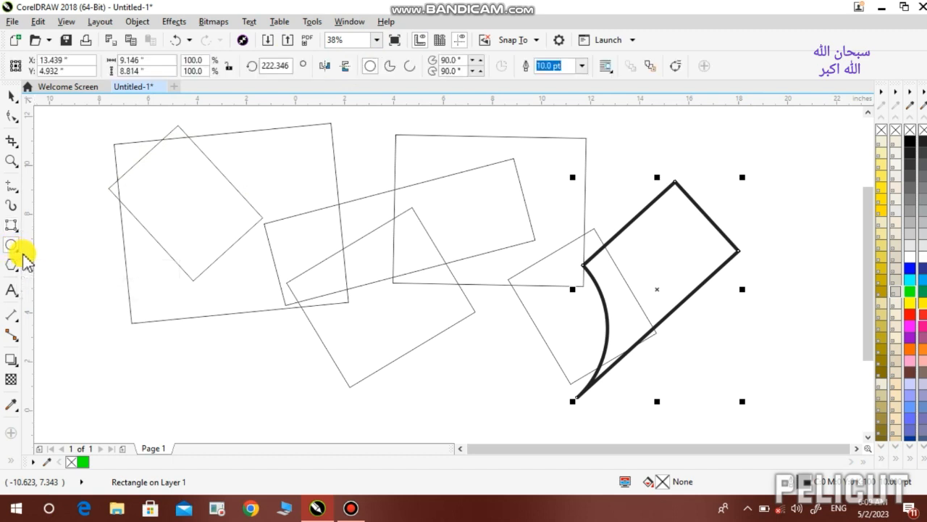
key(ctrl+a)
key(Delete)
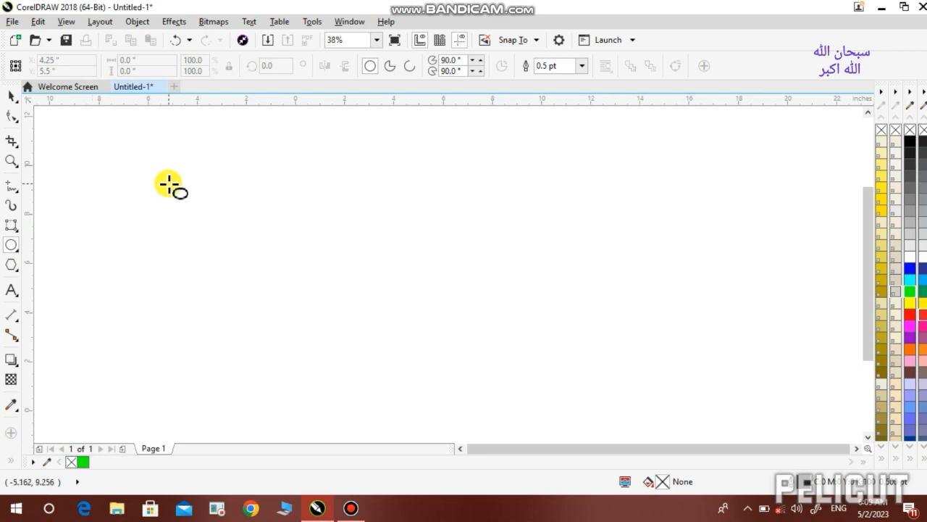
mouse_move(214, 171)
mouse_down()
mouse_move(210, 326)
mouse_move(322, 355)
mouse_move(366, 348)
mouse_move(416, 358)
mouse_up()
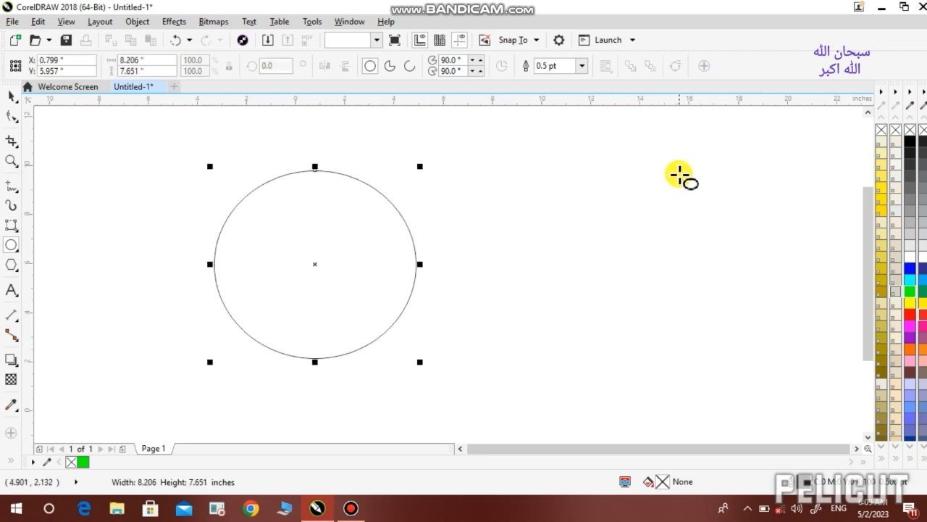
Draw three more ellipses: a wide one about 10.76 by 4.55 inches, a tall one about 4.46 by 10.37 and a long one about 15.69 by 5.30.
drag(679, 173, 410, 281)
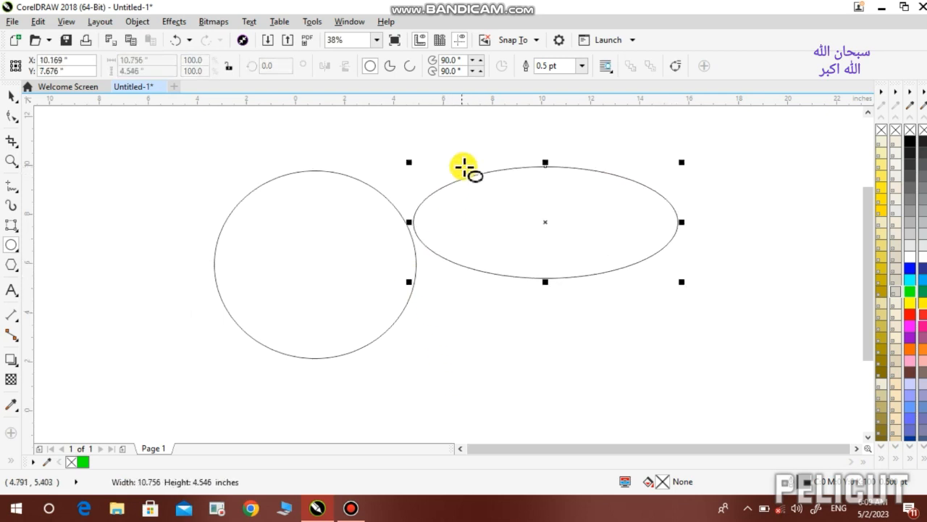
drag(566, 125, 453, 375)
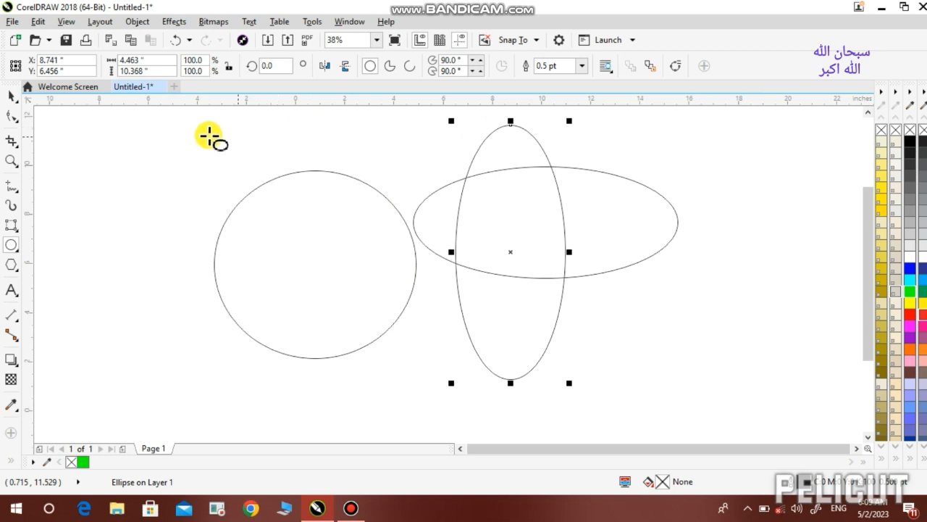
drag(78, 192, 465, 322)
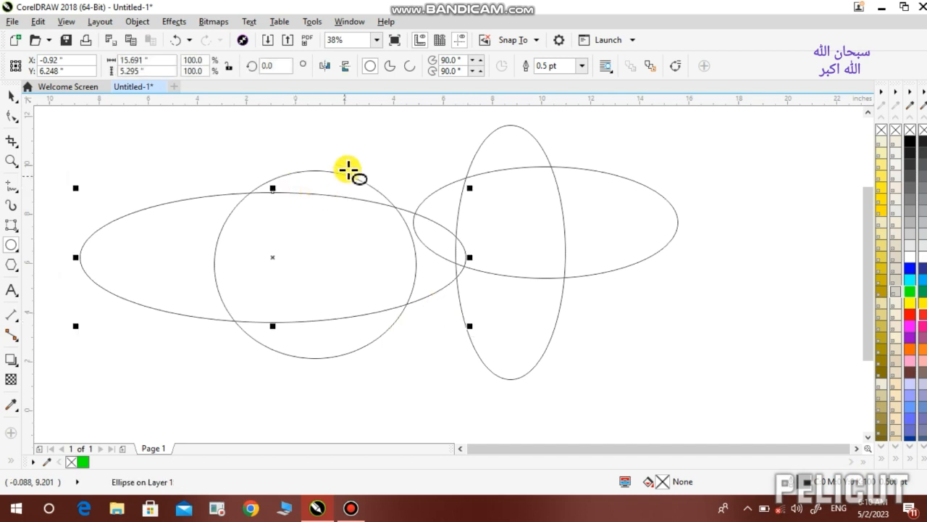
Add two overlapping, nearly round ellipses, one about 6.79 by 6.88 inches and one about 6.49 by 6.68 inches.
click(716, 183)
drag(722, 210, 547, 354)
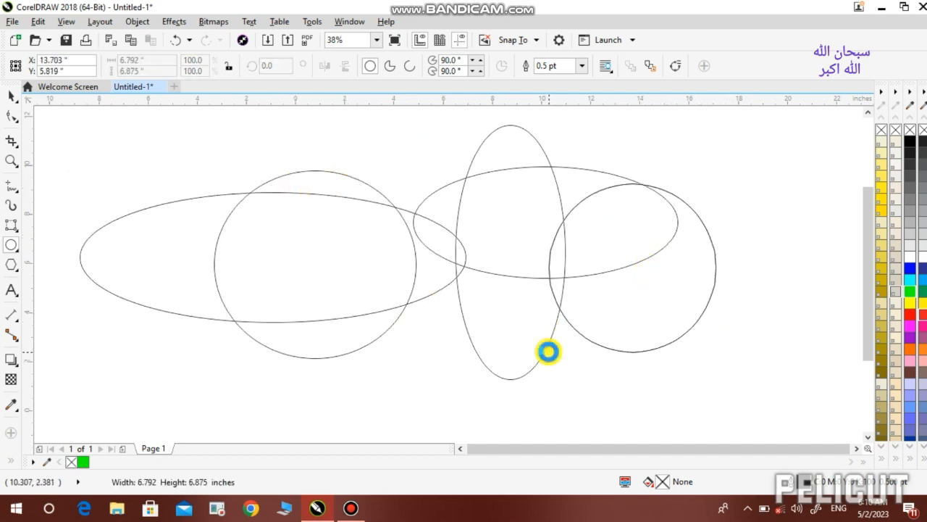
drag(807, 182, 642, 348)
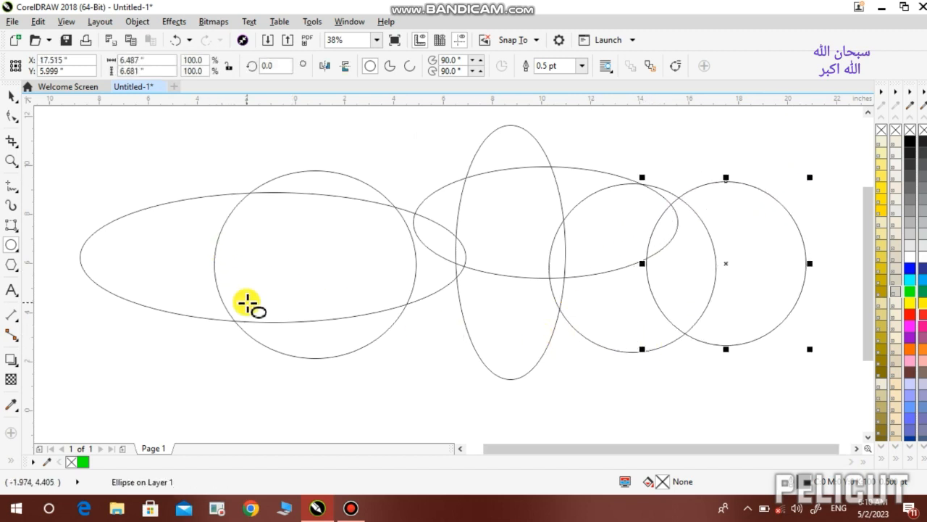
Delete all the ellipses and draw a perfect circle about 9.54 inches across.
key(ctrl+a)
key(Delete)
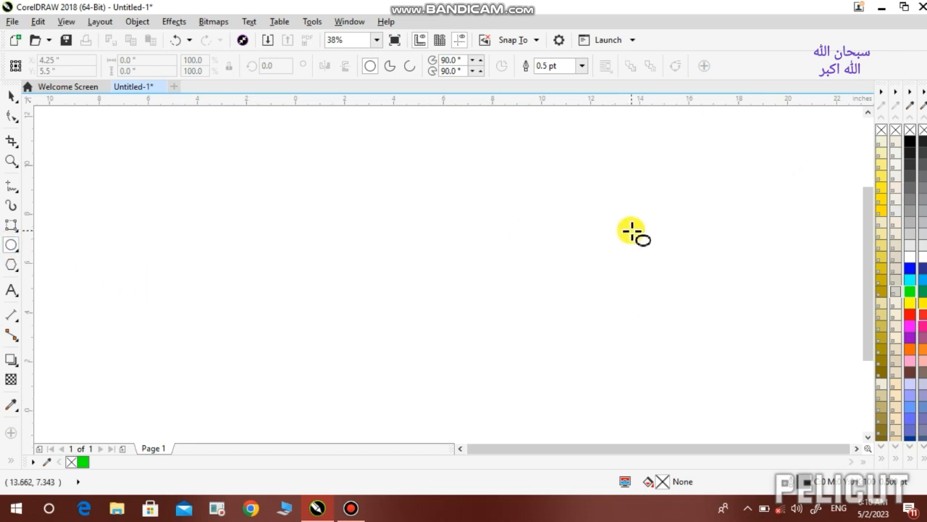
drag(536, 171, 303, 337)
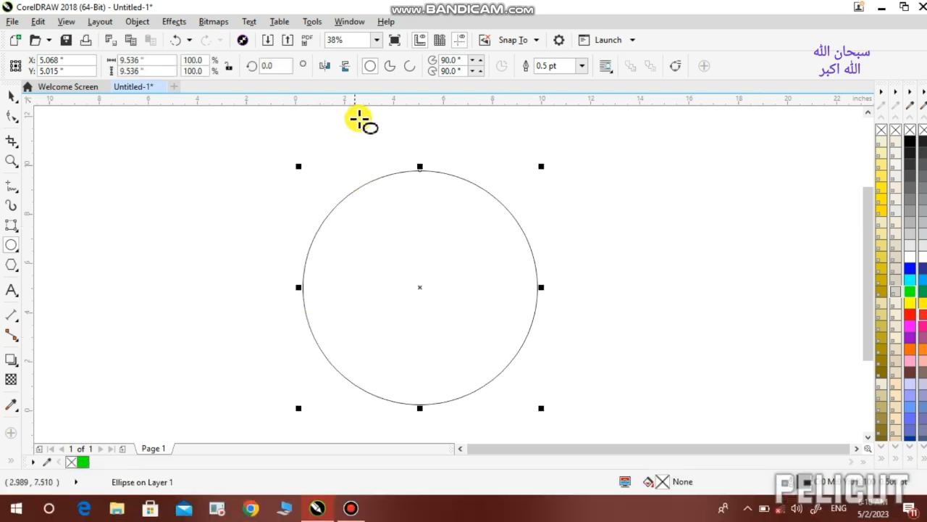
click(136, 65)
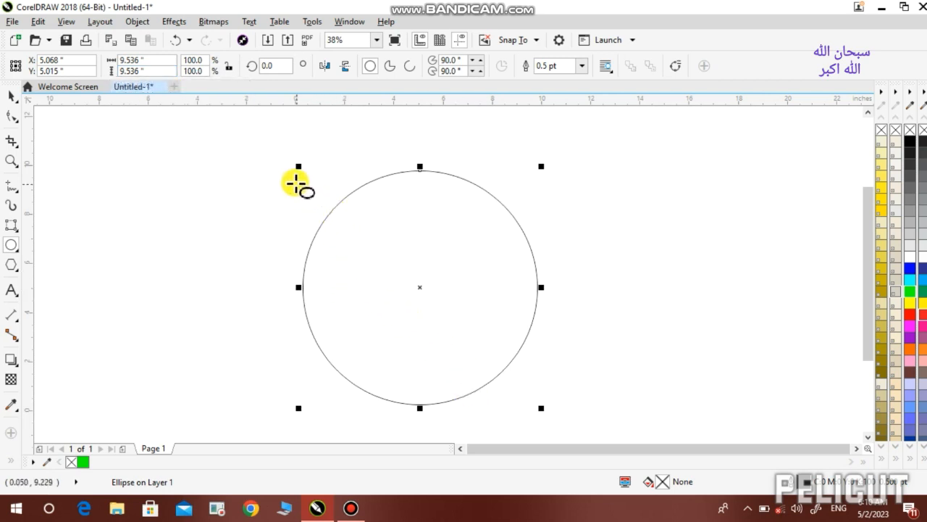
click(143, 64)
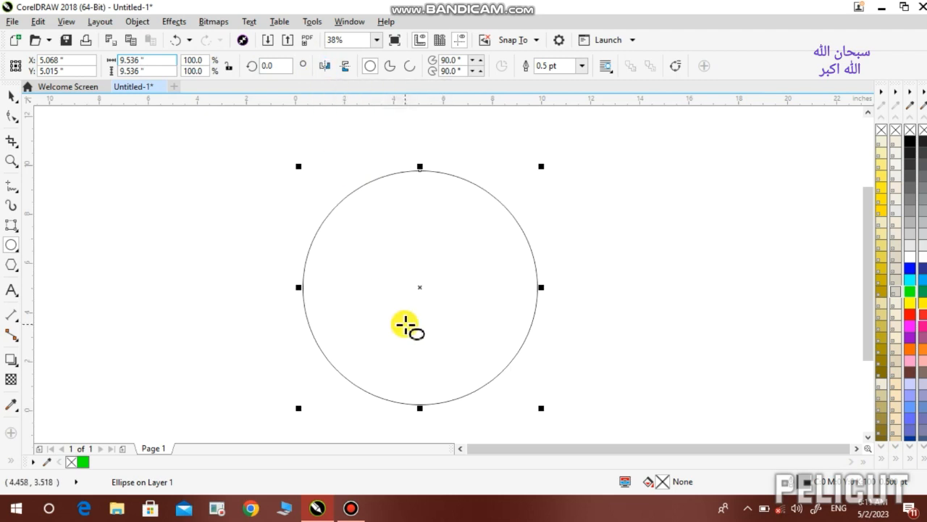
Convert the circle to a pie shape and set its starting angle to 298 degrees while editing with the Shape tool.
click(387, 67)
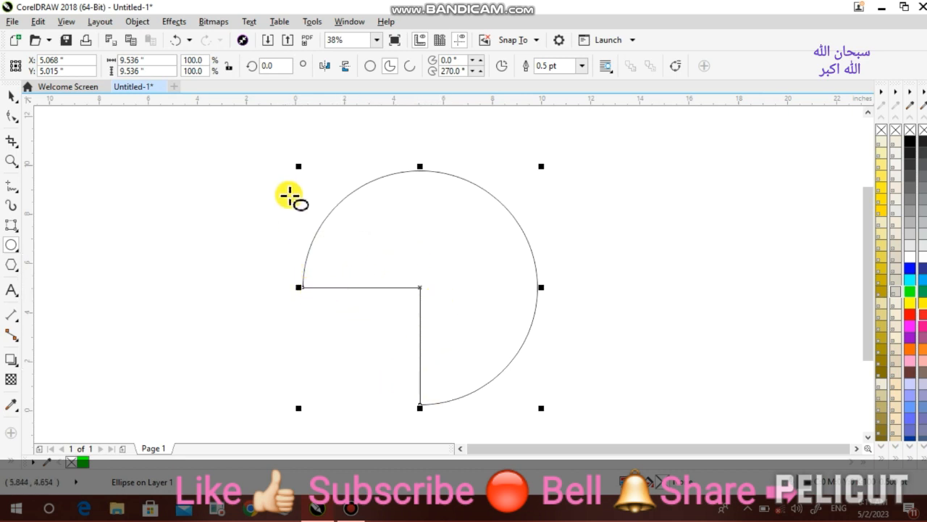
click(11, 116)
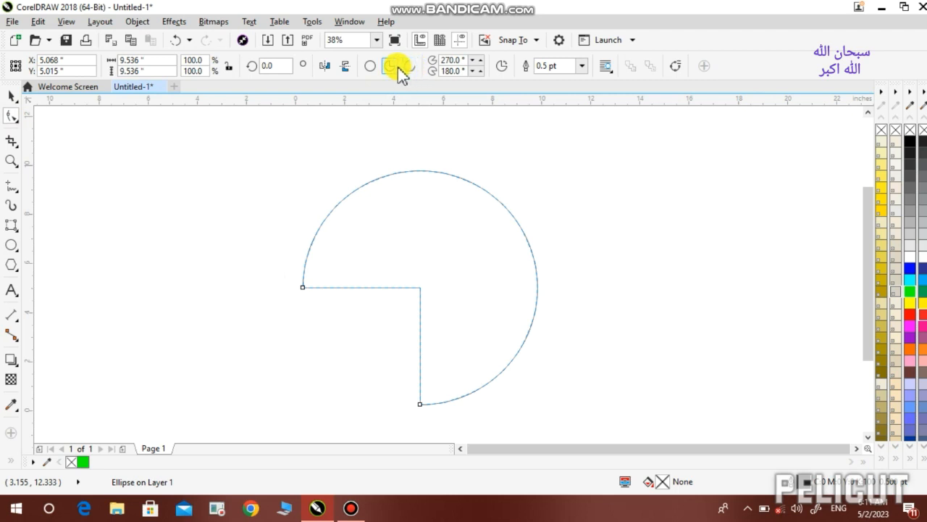
click(477, 61)
click(478, 60)
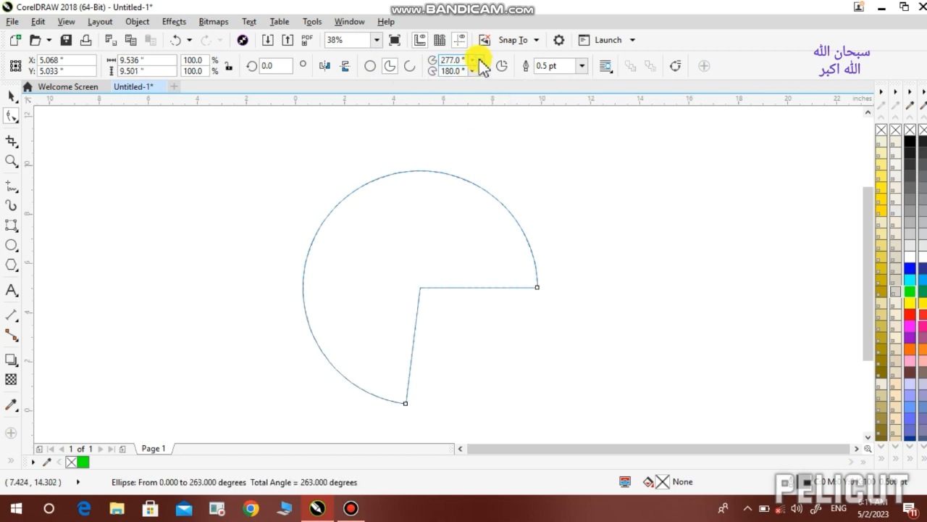
click(479, 59)
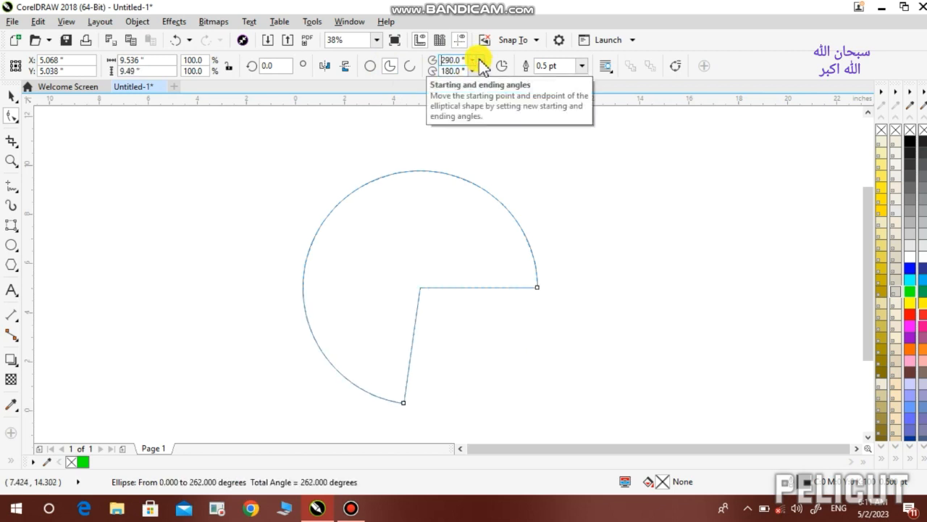
click(479, 58)
click(478, 58)
click(479, 59)
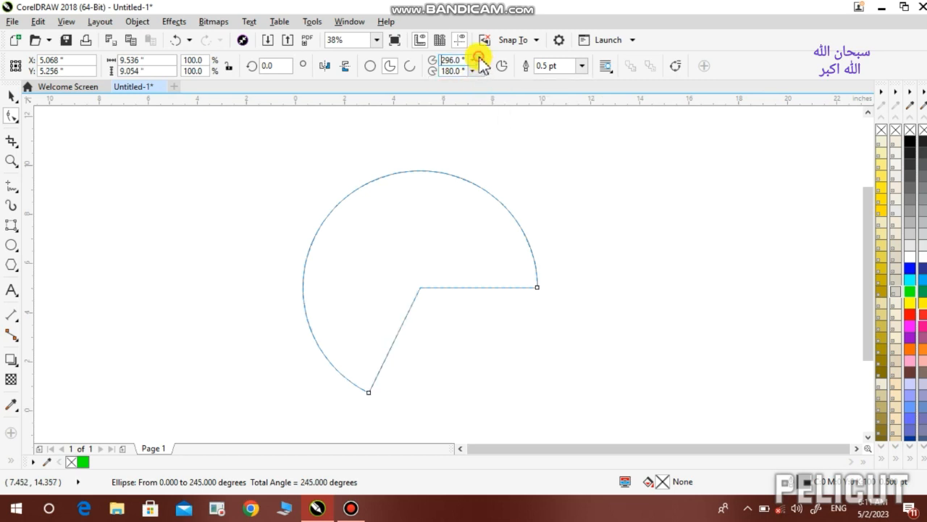
click(479, 59)
click(479, 58)
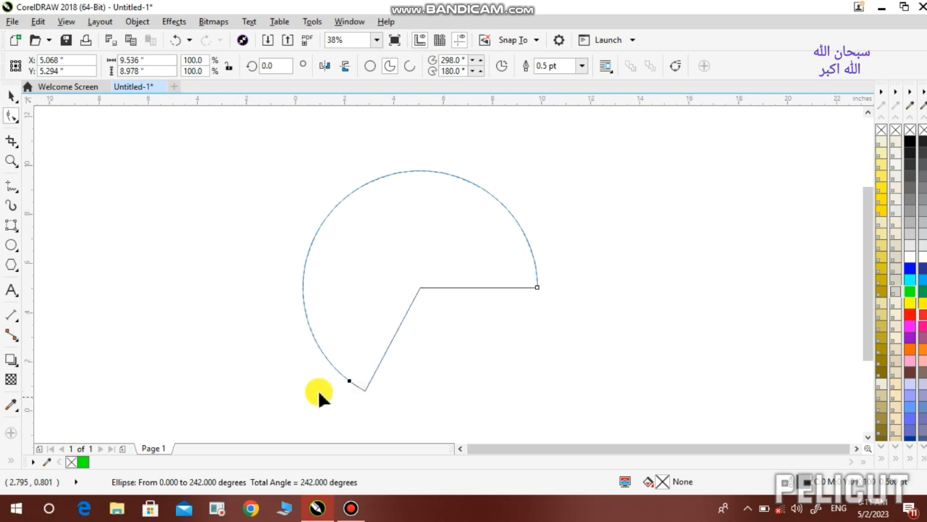
Reshape the pie by its end node, alternating between open arc and wedge, and finish with an arc spanning about 184 degrees.
drag(241, 301, 281, 215)
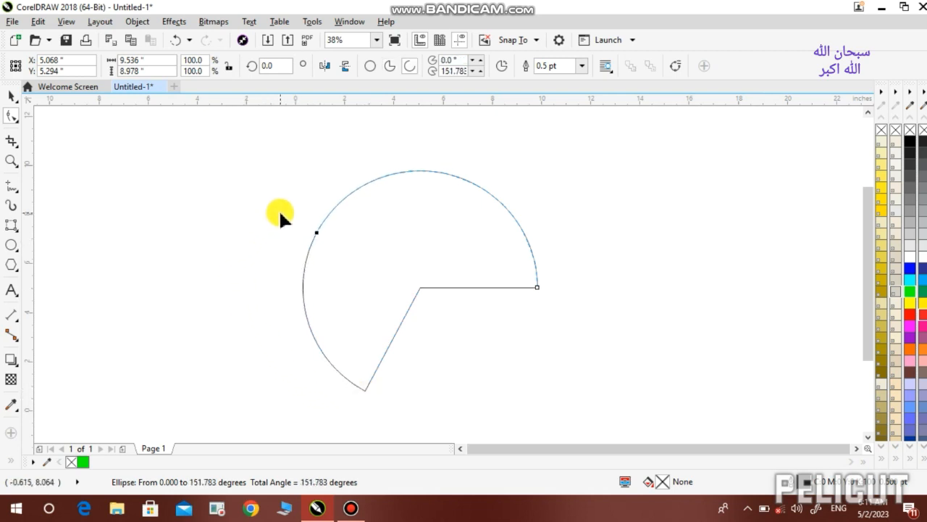
drag(351, 268, 403, 236)
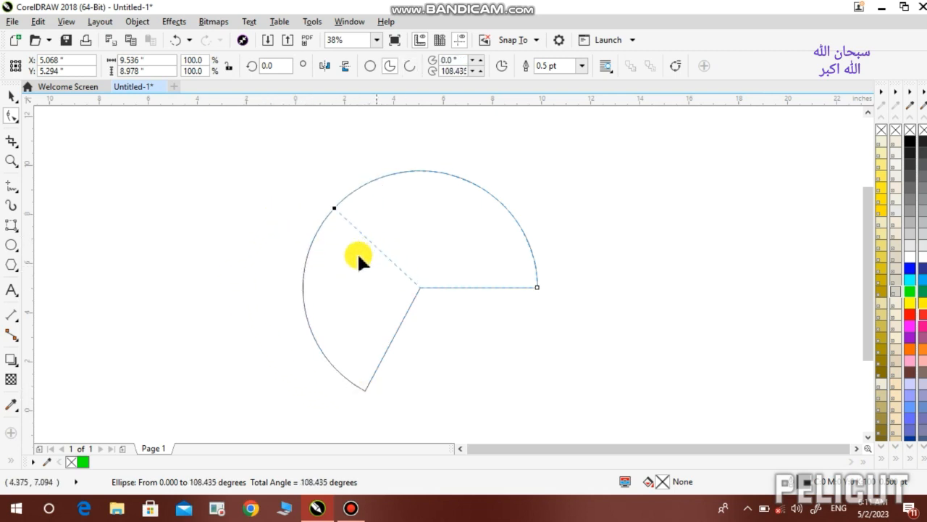
drag(269, 285, 244, 274)
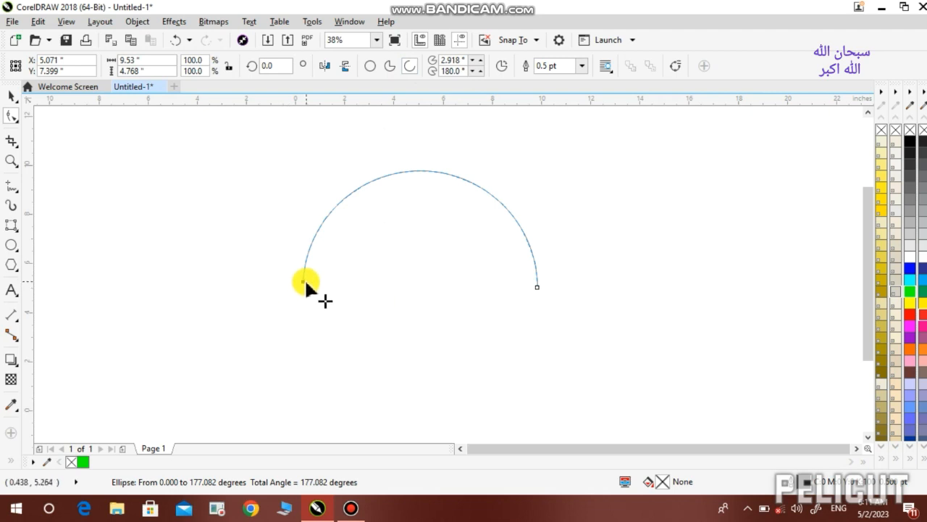
drag(304, 281, 402, 258)
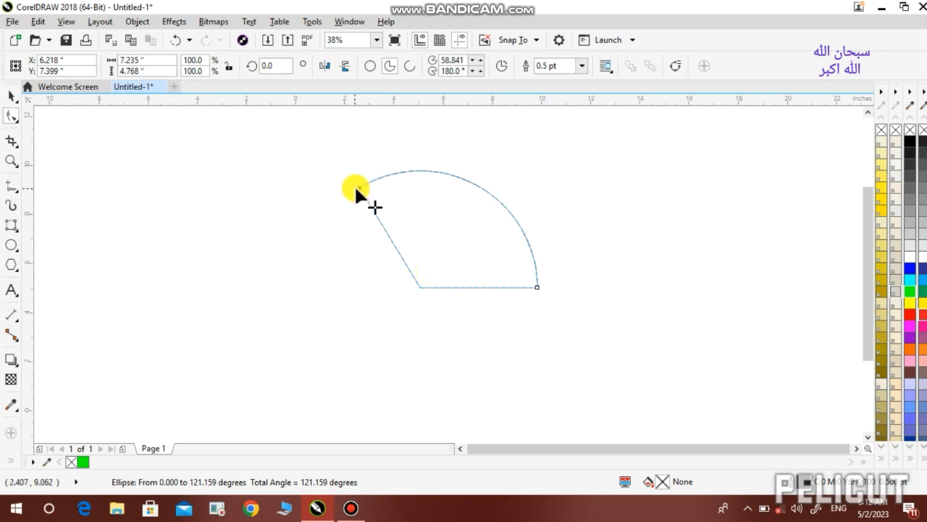
drag(356, 184, 245, 229)
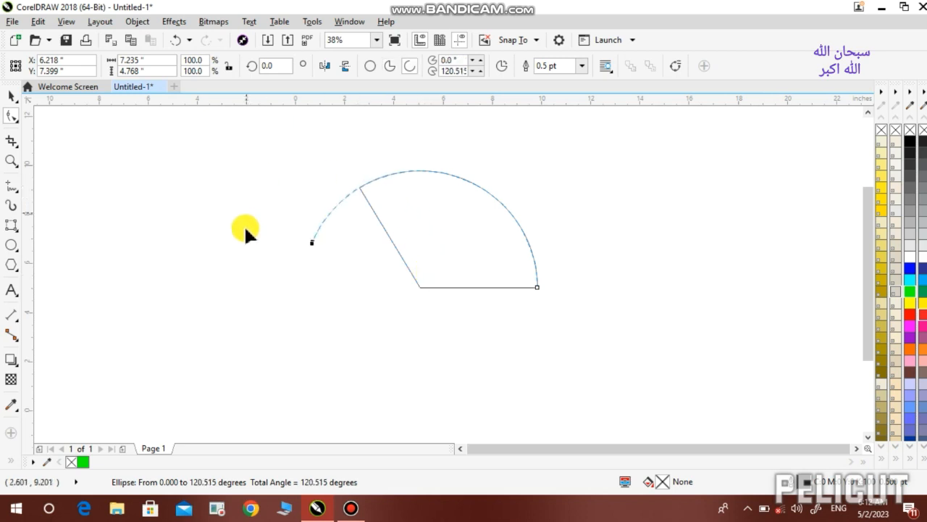
drag(243, 289, 233, 204)
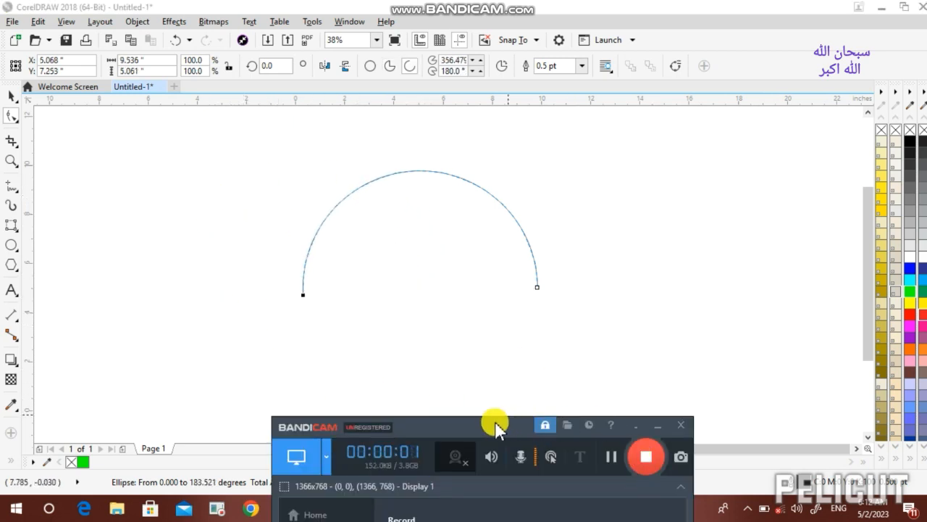
click(651, 426)
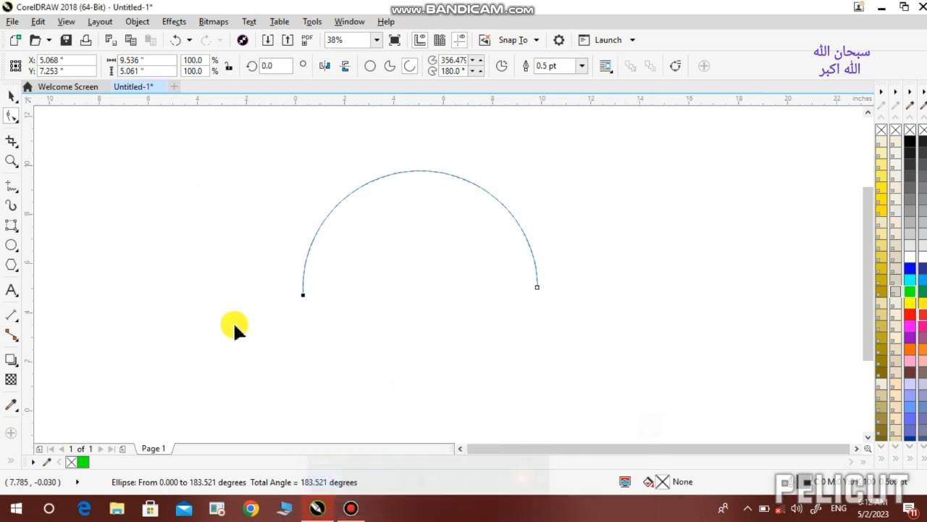
Fill the shape with blue and reshape it by its end node into a pie wedge spanning about 148 degrees.
drag(304, 294, 439, 319)
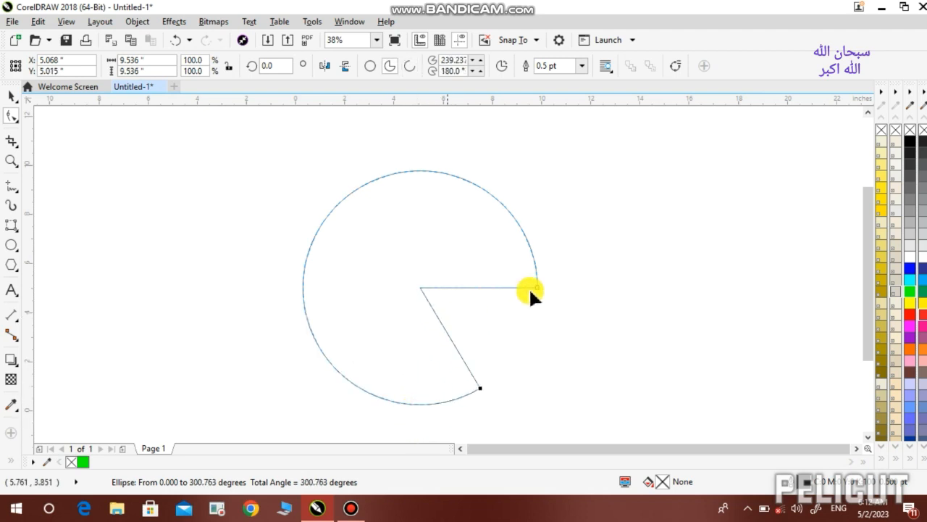
click(909, 269)
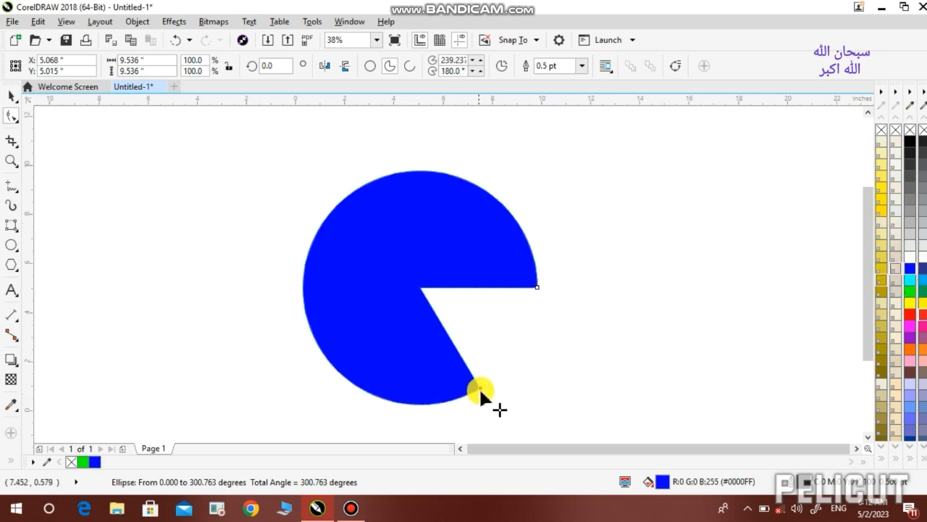
drag(479, 389, 300, 307)
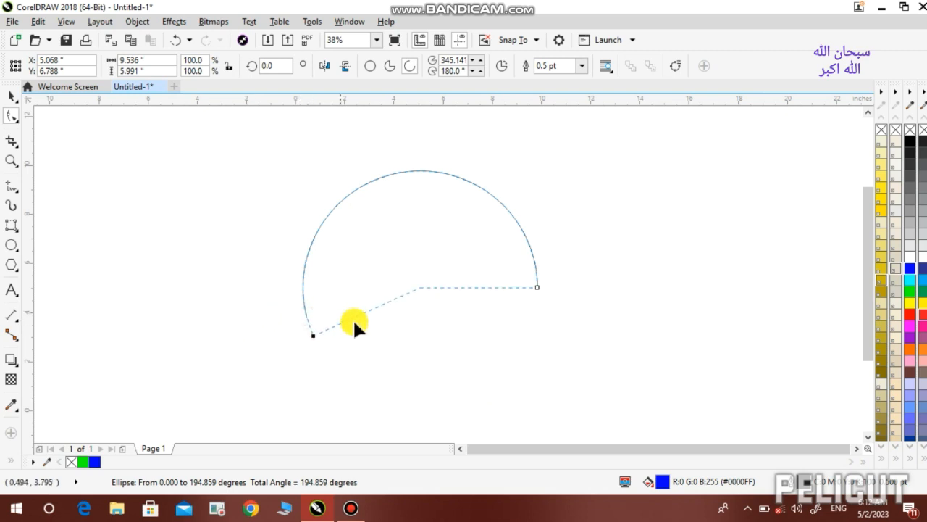
drag(355, 277, 367, 252)
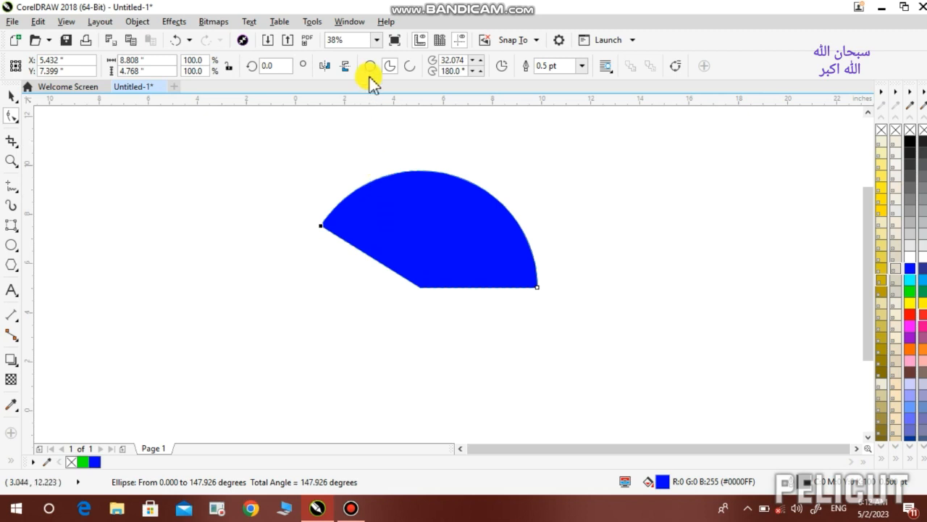
Mirror the blue wedge horizontally and back, and flip it vertically and back.
click(322, 67)
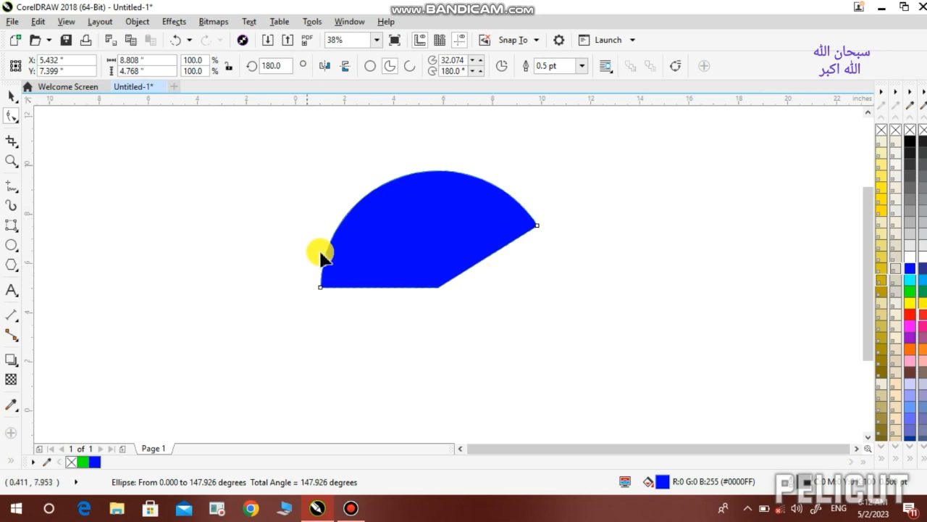
click(323, 67)
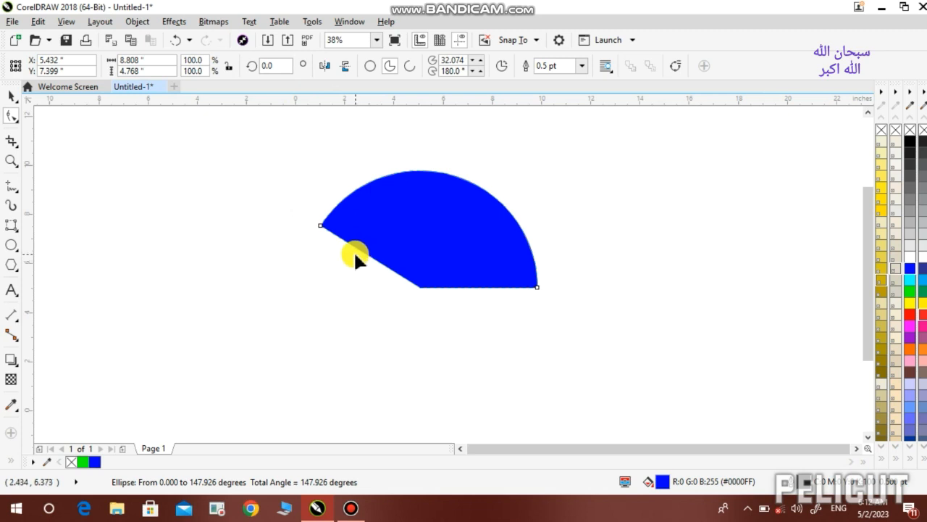
click(347, 65)
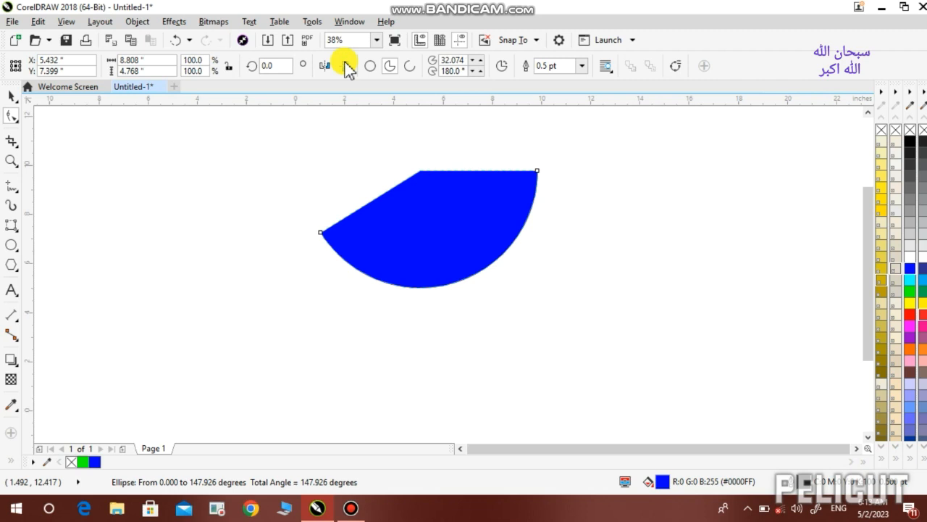
click(346, 65)
click(347, 66)
click(348, 67)
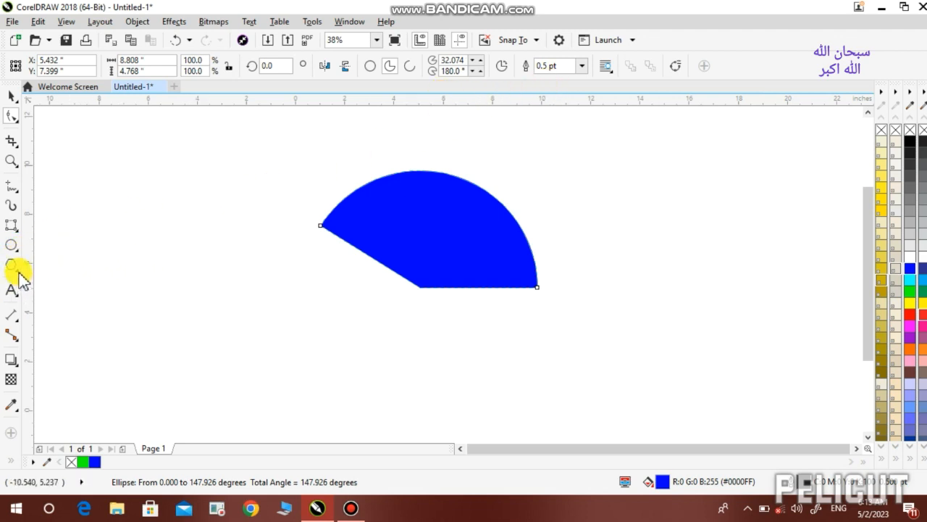
Draw a tilted ellipse about 4.48 by 5.26 inches with the 3-Point Ellipse tool, in the empty area left of the blue wedge.
click(13, 247)
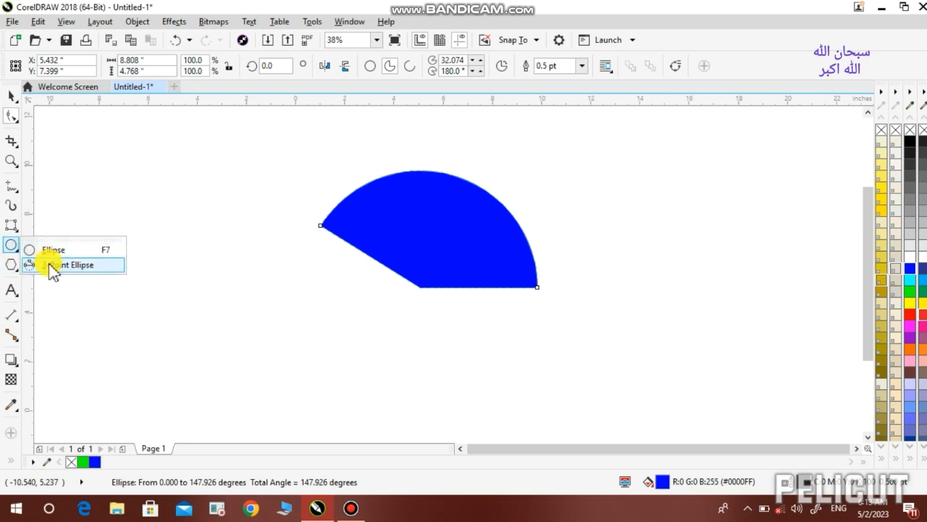
click(48, 264)
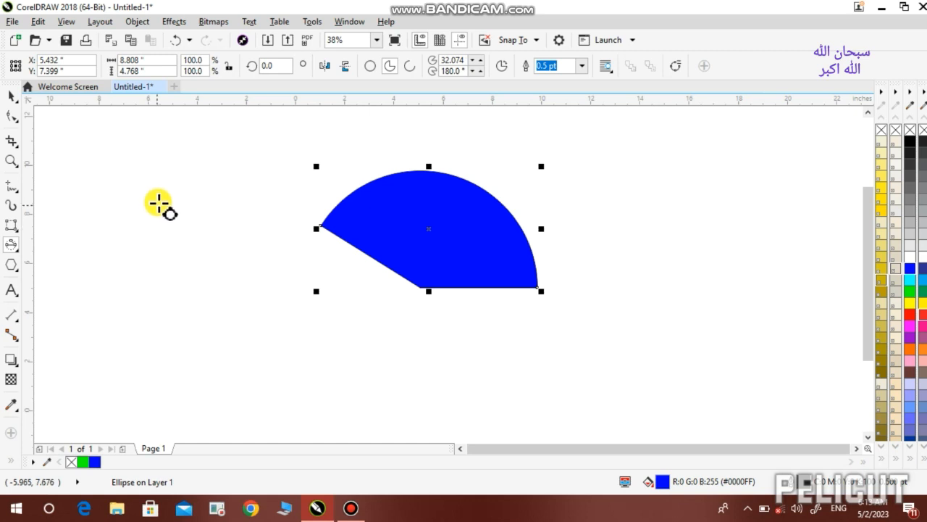
drag(138, 188, 208, 308)
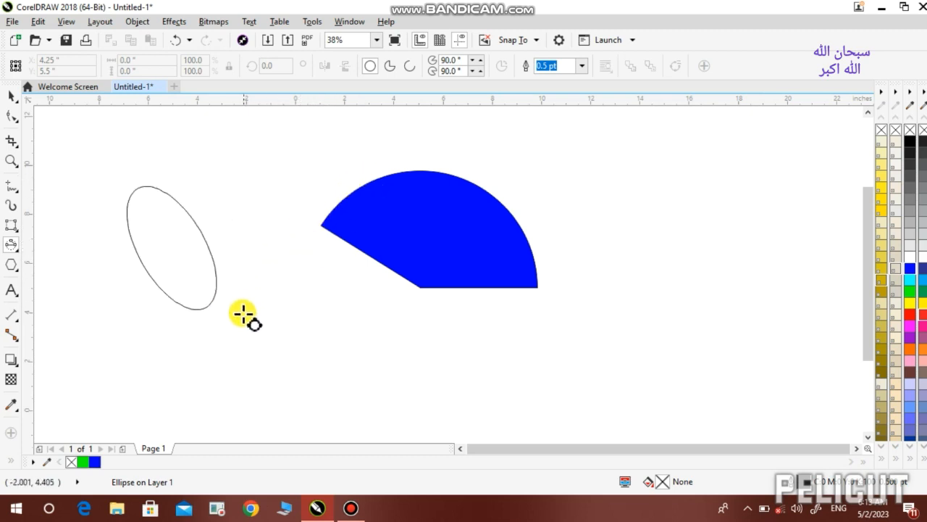
click(281, 338)
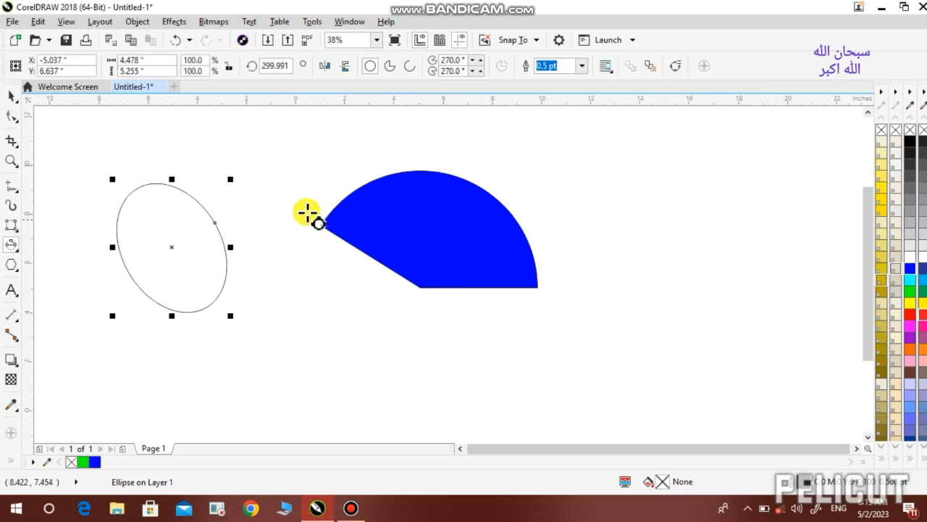
Draw two more 3-point ellipses: an upright one overlapping the wedge's pointed left end and a round one about 6.72 inches across at its right end.
drag(306, 213, 302, 335)
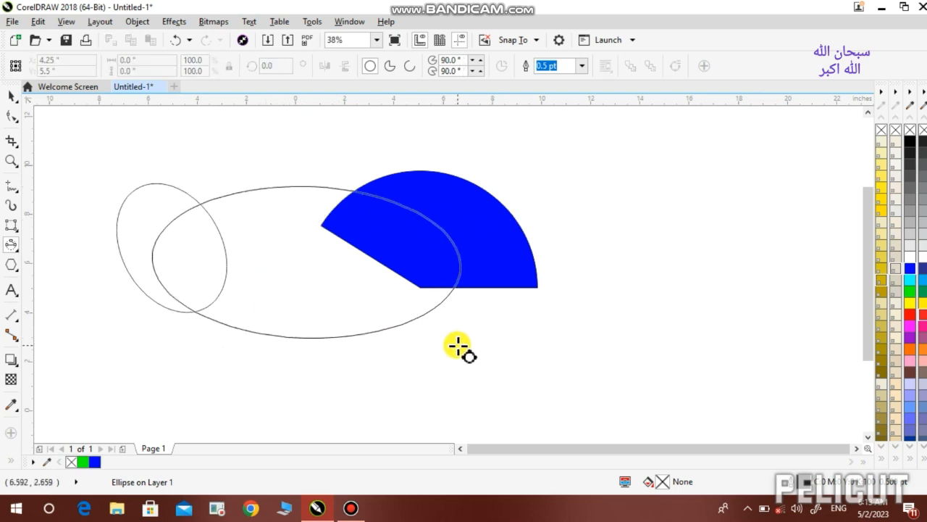
click(366, 357)
drag(647, 170, 544, 299)
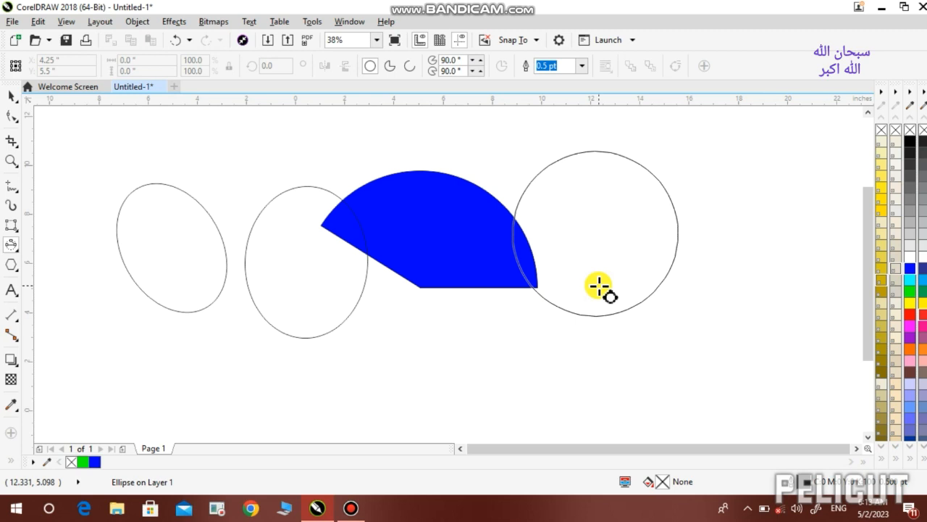
click(600, 287)
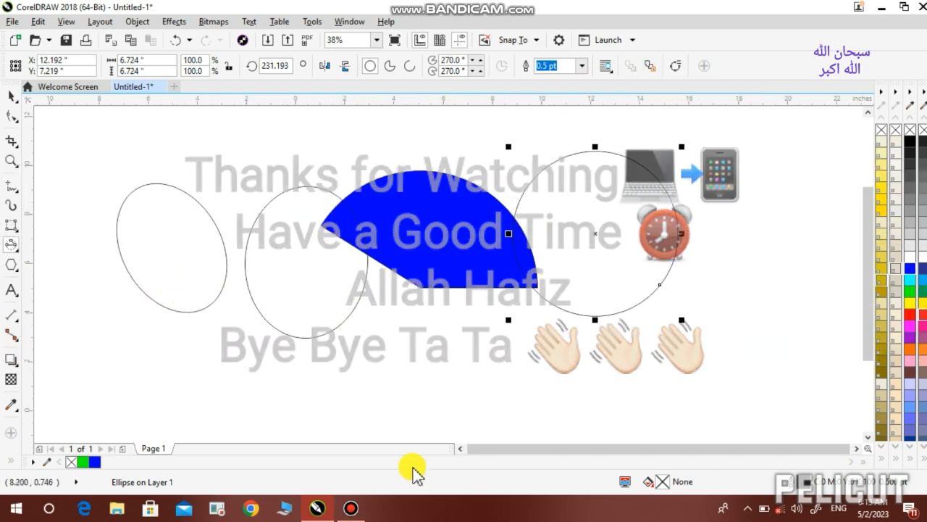
click(362, 508)
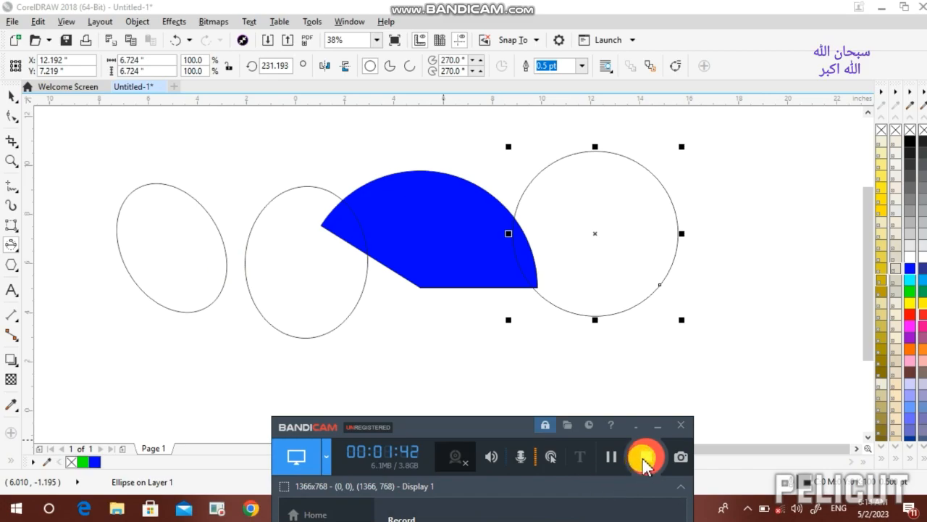